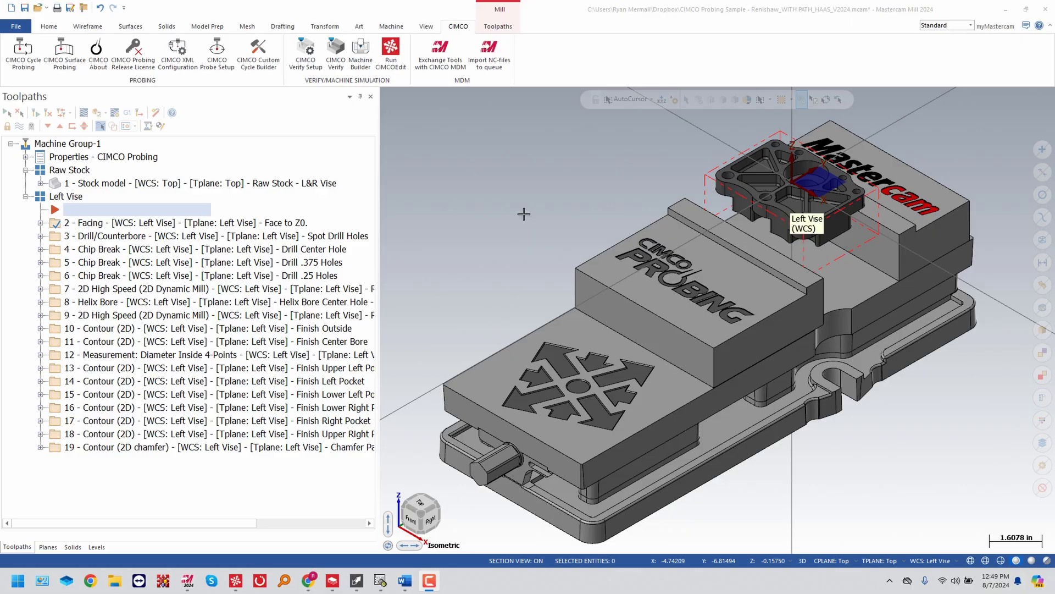
Add a CIMCO Workpiece Datum Point One Axis (O9811) probing cycle.
{"action": "left_click", "coordinate": [19, 64]}
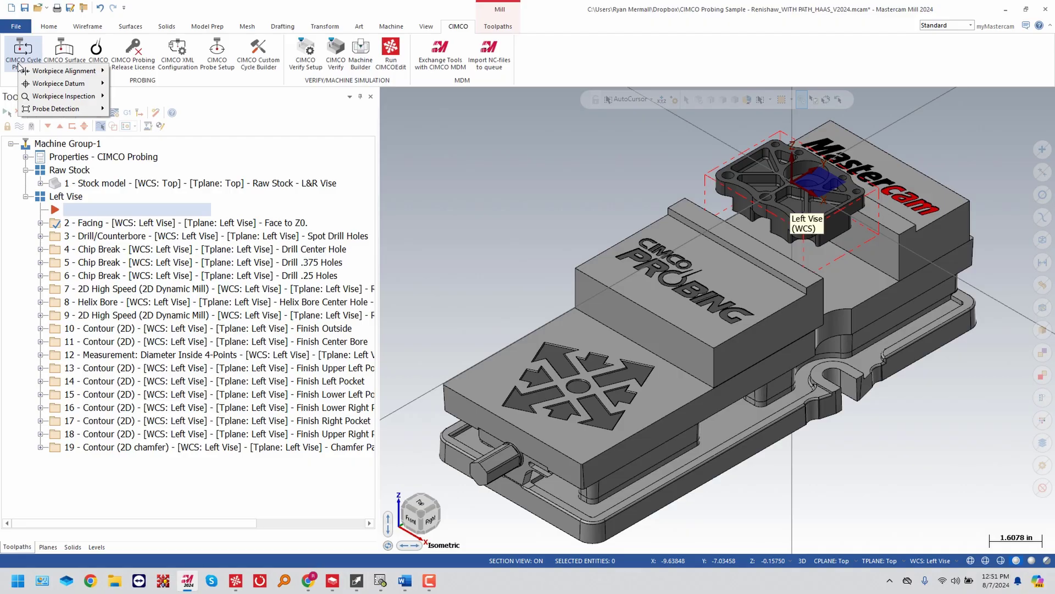
{"action": "mouse_move", "coordinate": [59, 78]}
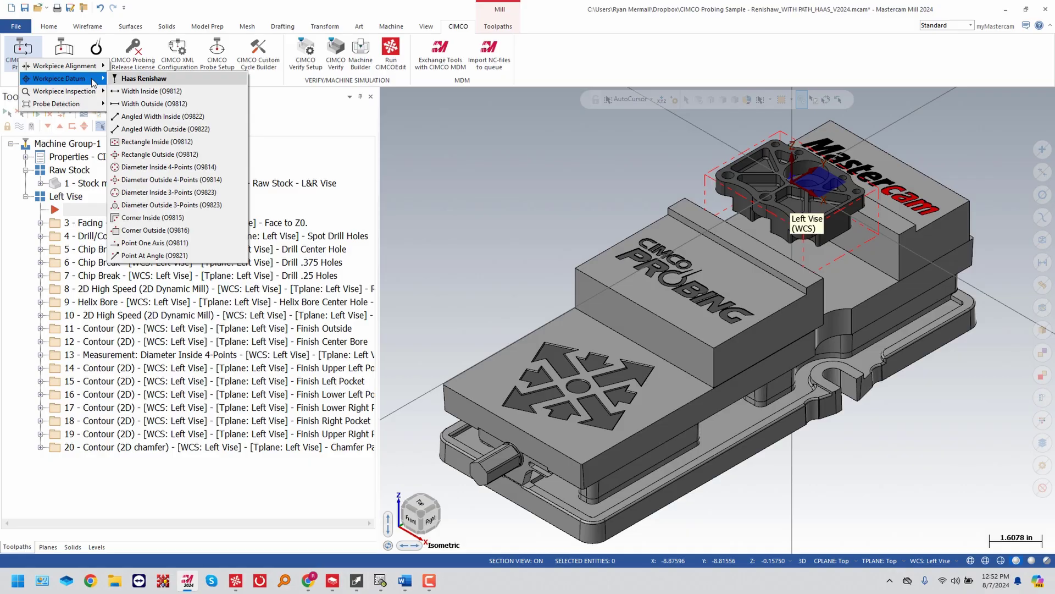
{"action": "left_click", "coordinate": [203, 242]}
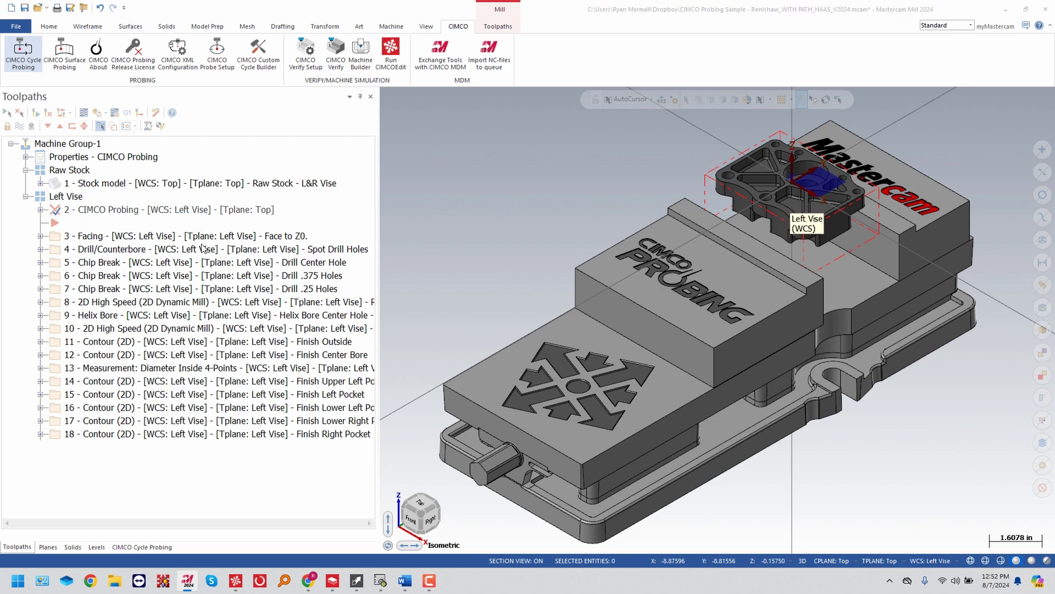
Use SampleProbe and pick the probing point at X -0.6875, Y 0.625.
{"action": "left_click", "coordinate": [57, 217]}
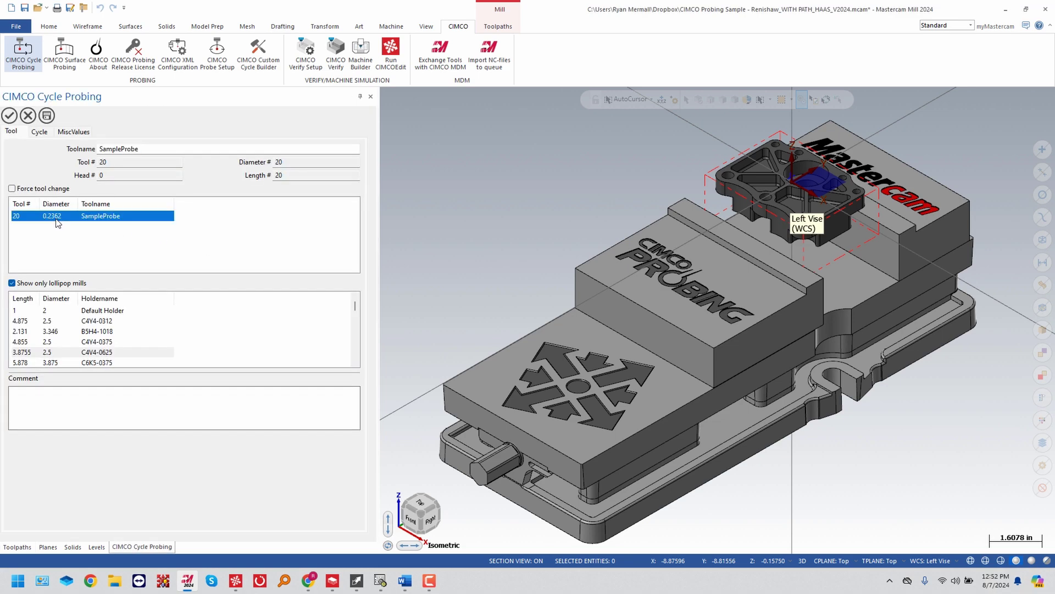
{"action": "left_click", "coordinate": [39, 133]}
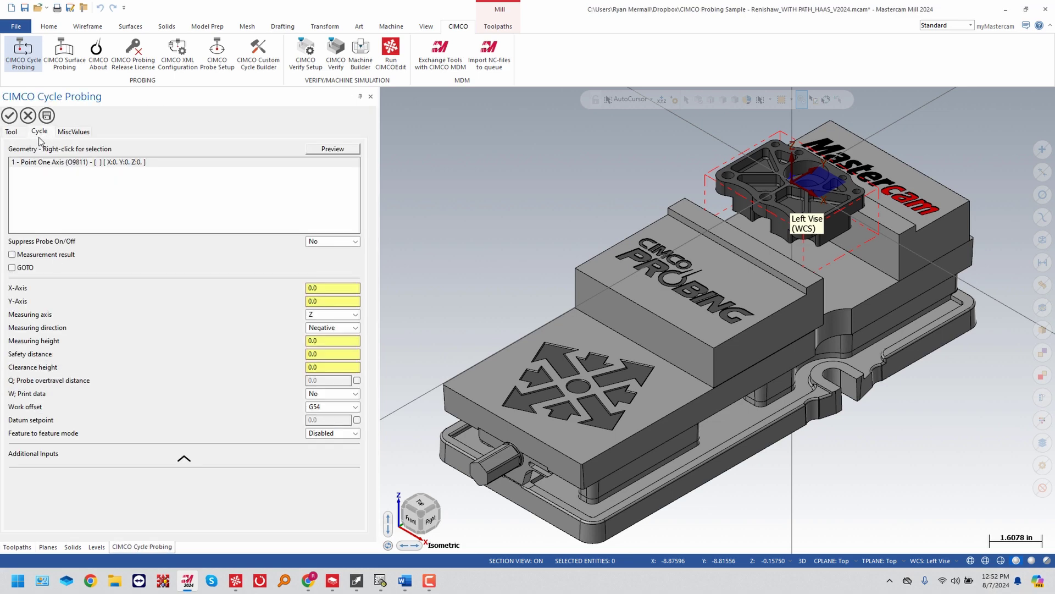
{"action": "right_click", "coordinate": [54, 190]}
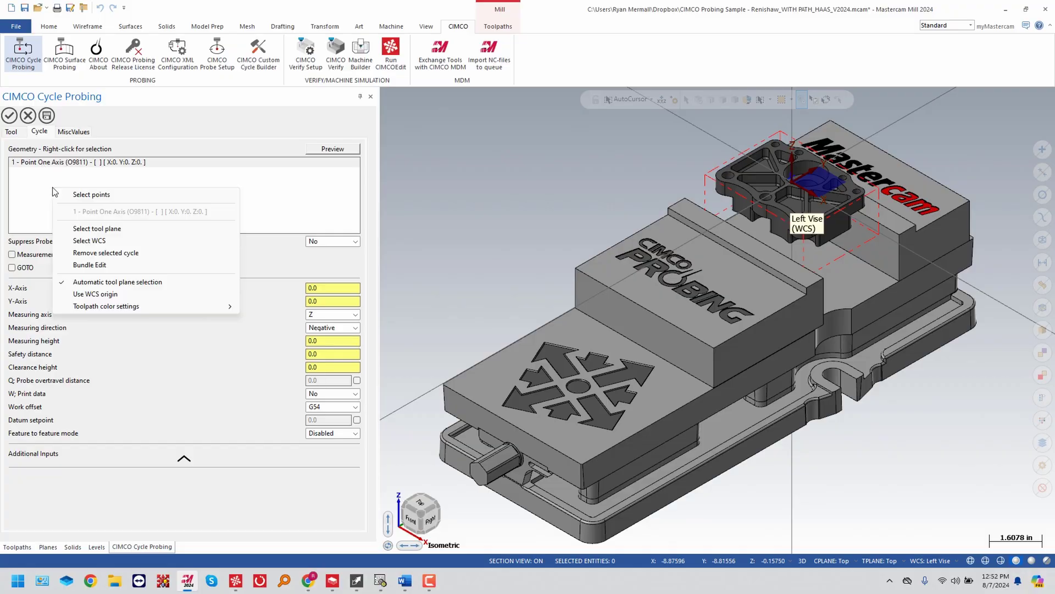
{"action": "left_click", "coordinate": [91, 194]}
{"action": "left_click", "coordinate": [792, 178]}
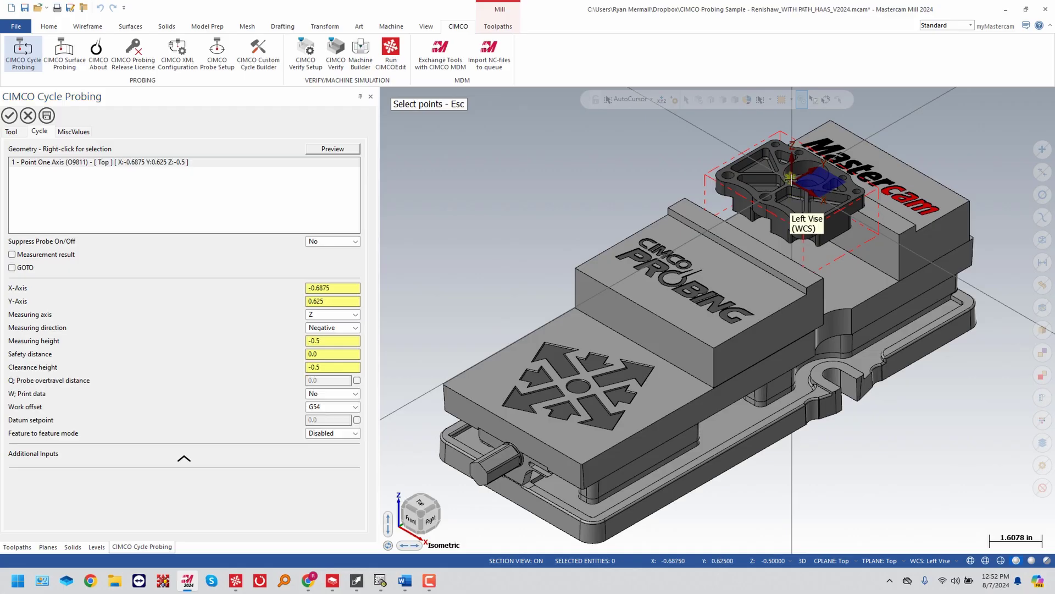
{"action": "mouse_move", "coordinate": [329, 341]}
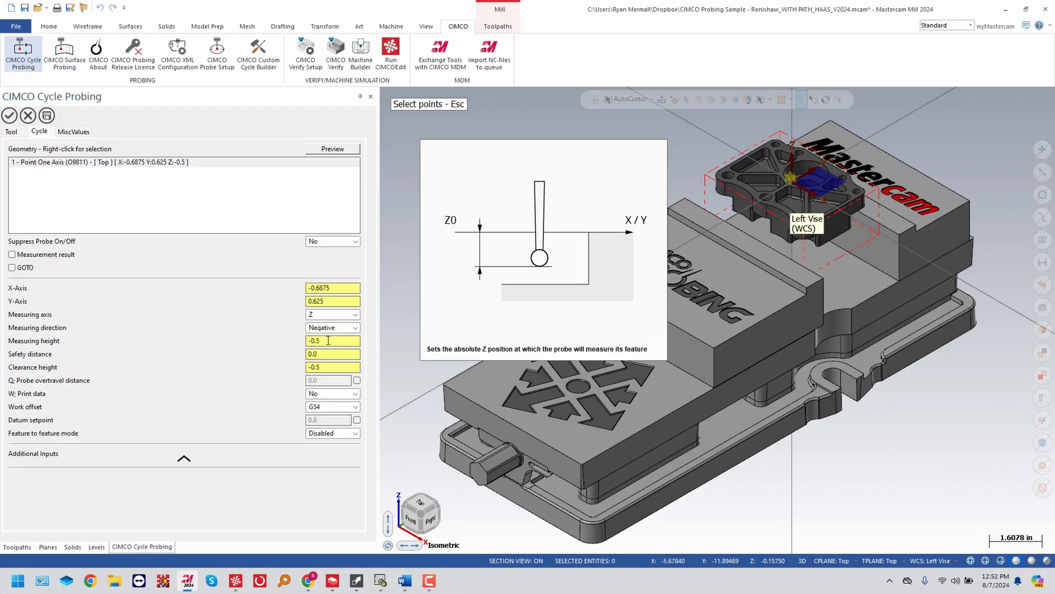
Set measuring height 0 and overtravel 0.125, and accept the Point One Axis cycle.
{"action": "double_click", "coordinate": [329, 340]}
{"action": "type", "text": "0"}
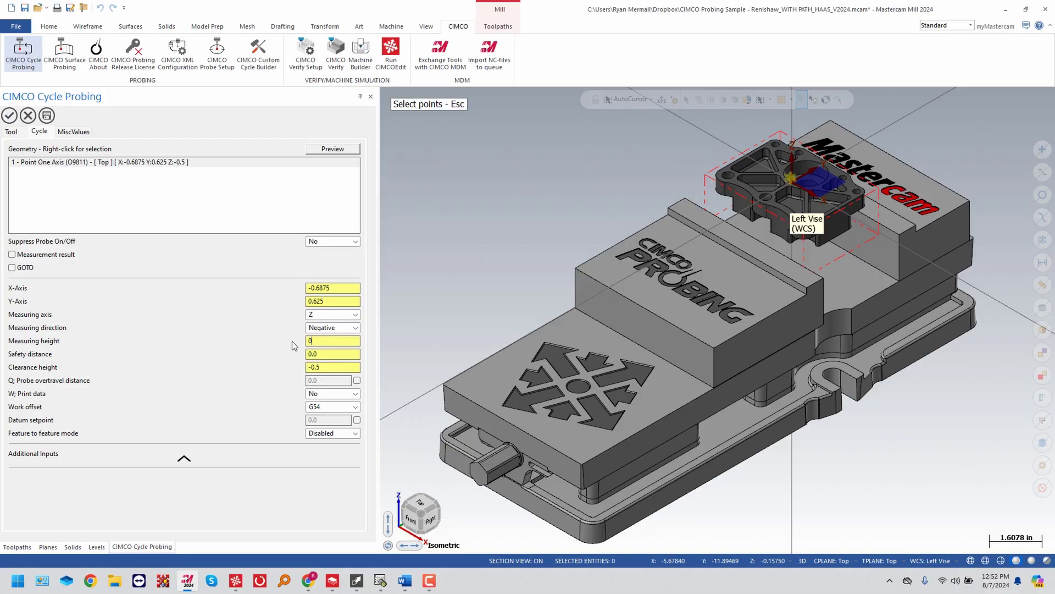
{"action": "key", "text": "Tab"}
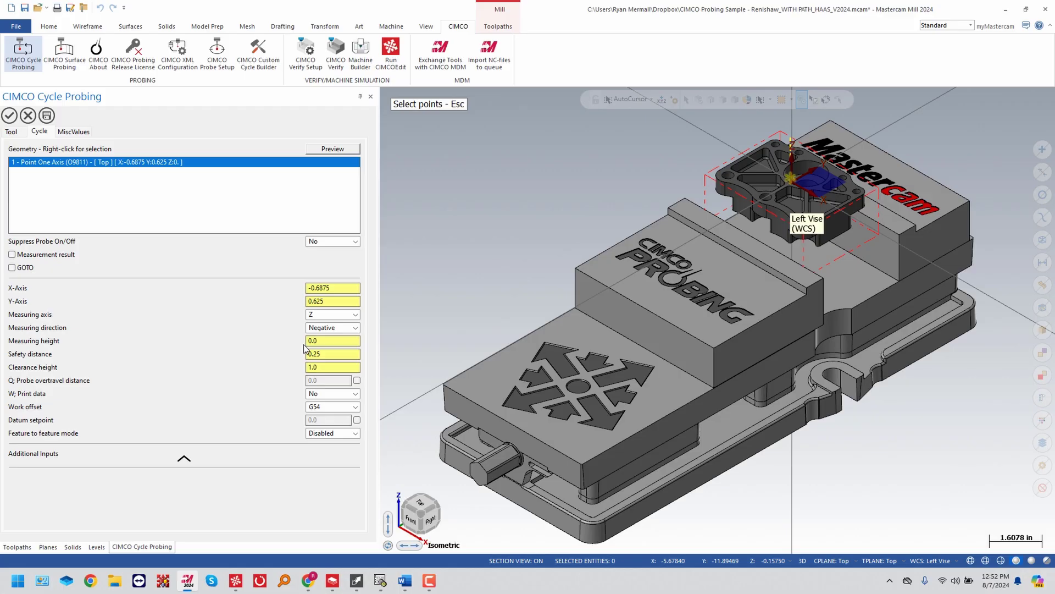
{"action": "left_click", "coordinate": [356, 380]}
{"action": "mouse_move", "coordinate": [328, 380]}
{"action": "double_click", "coordinate": [338, 382]}
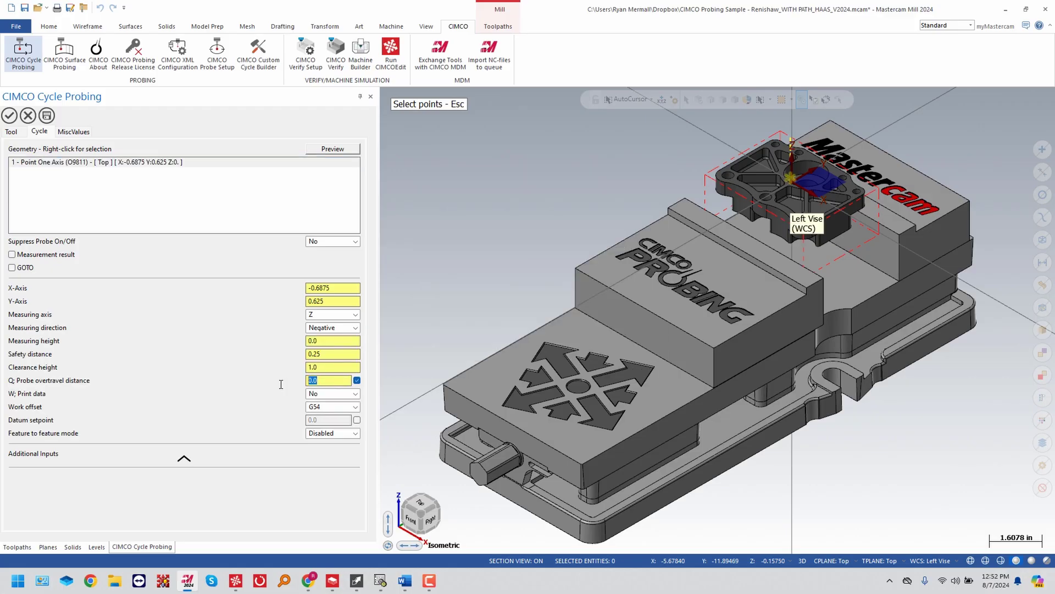
{"action": "type", "text": "0.125"}
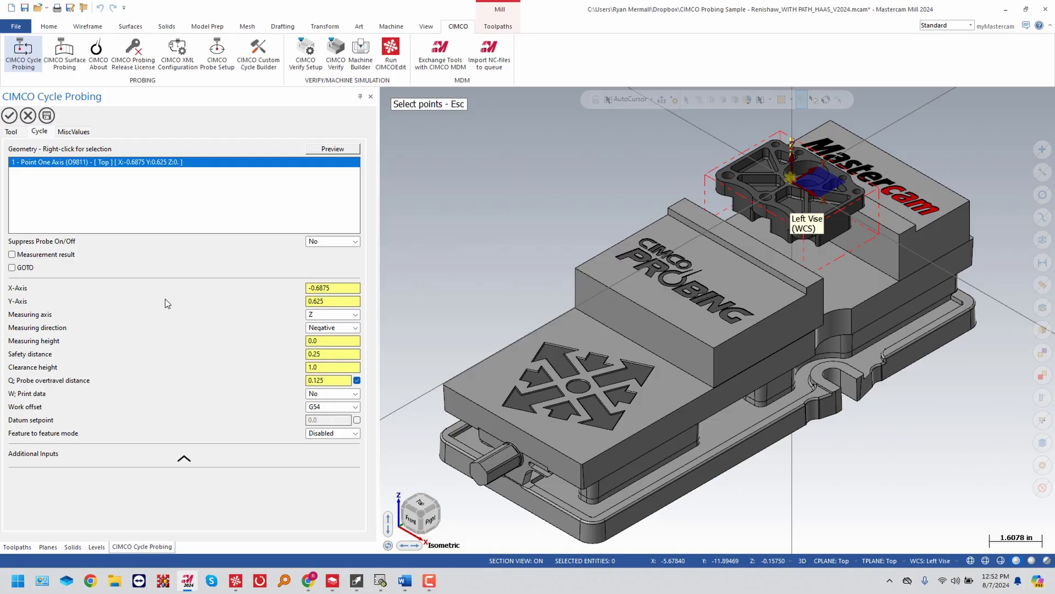
{"action": "left_click", "coordinate": [9, 115]}
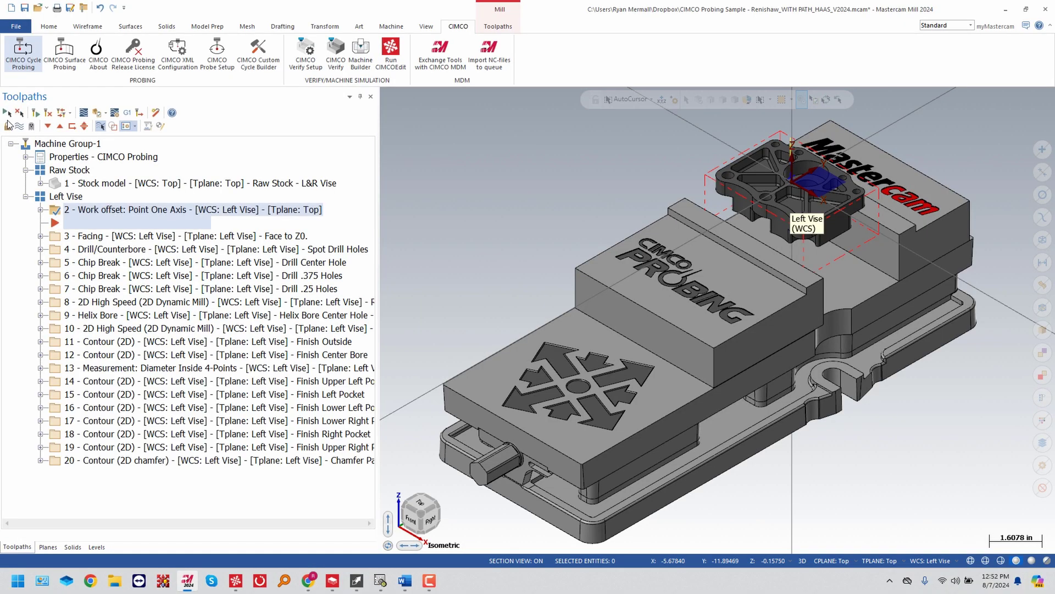
Start a Rectangle Outside datum cycle with SampleProbe, sized from stock on the Top plane.
{"action": "left_click", "coordinate": [22, 64]}
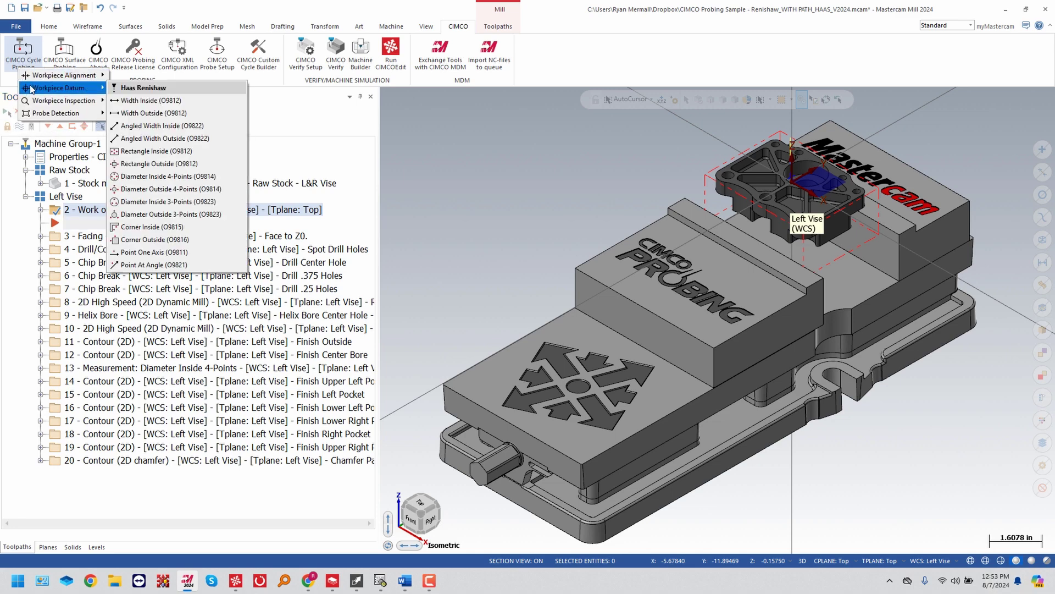
{"action": "mouse_move", "coordinate": [157, 163]}
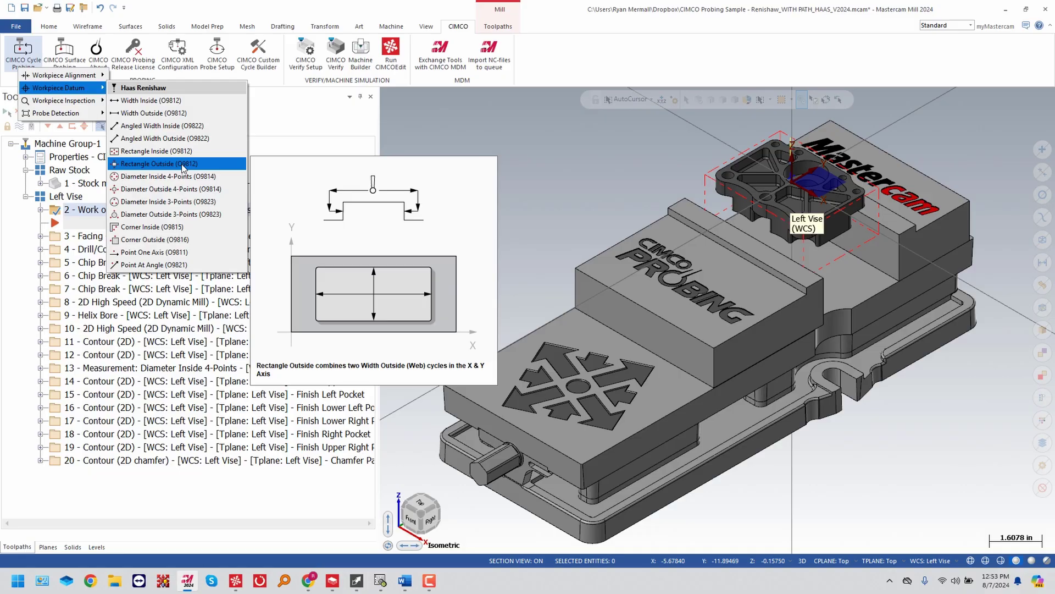
{"action": "left_click", "coordinate": [184, 165]}
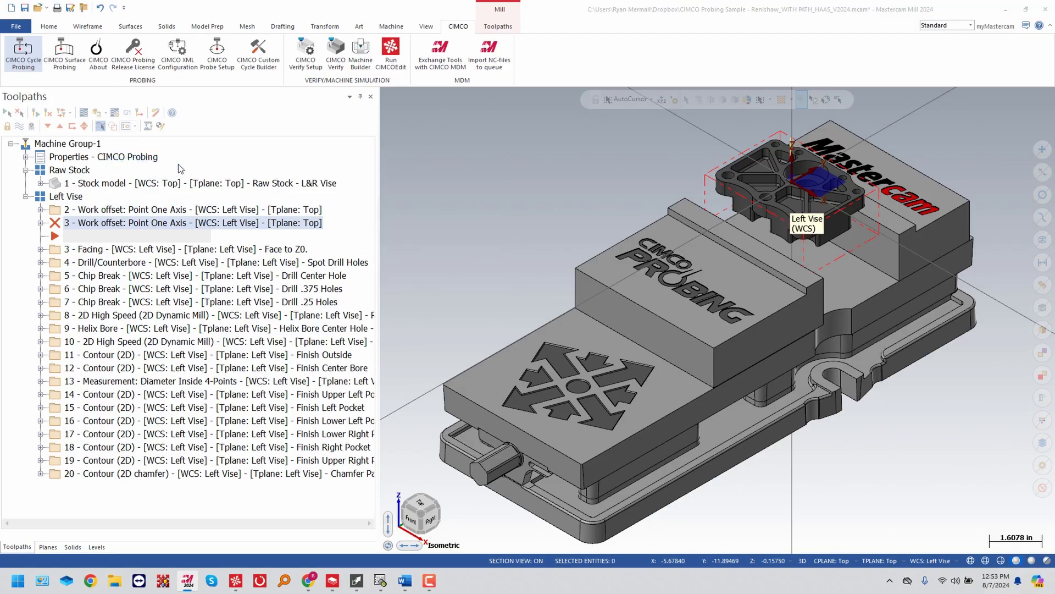
{"action": "left_click", "coordinate": [71, 217]}
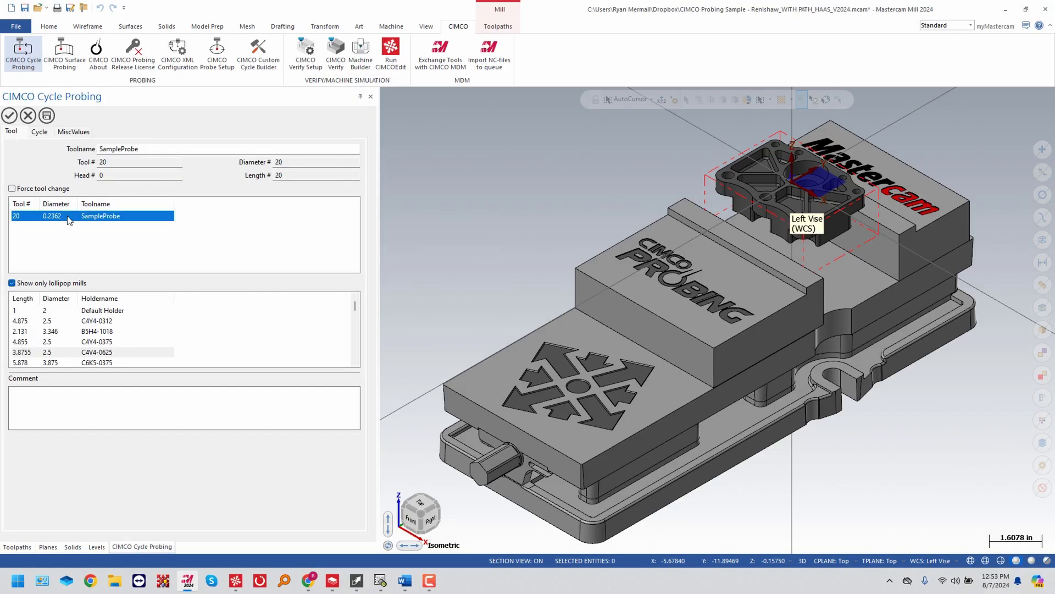
{"action": "left_click", "coordinate": [44, 132]}
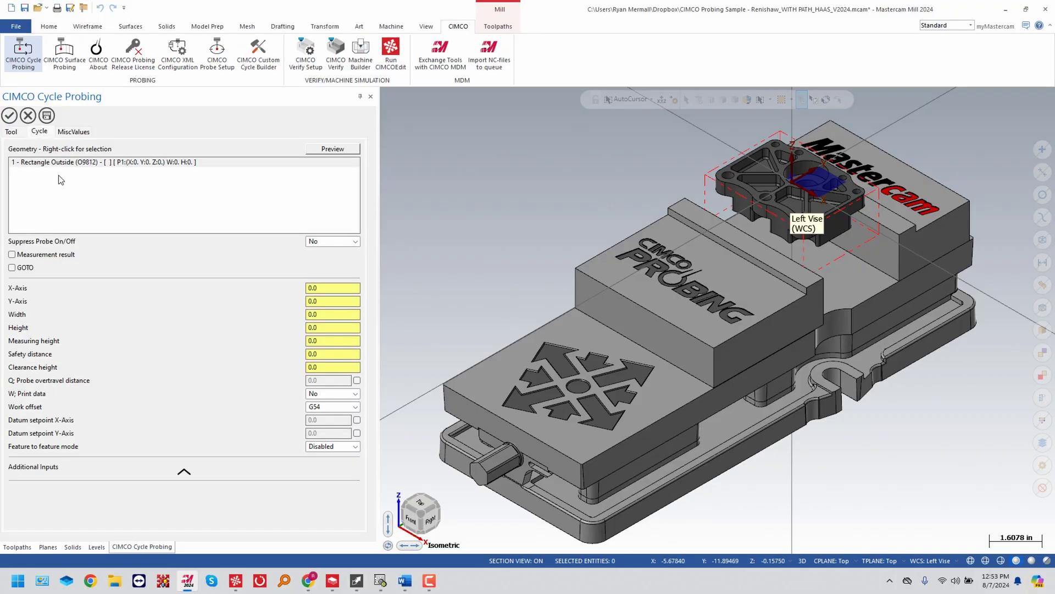
{"action": "right_click", "coordinate": [65, 189]}
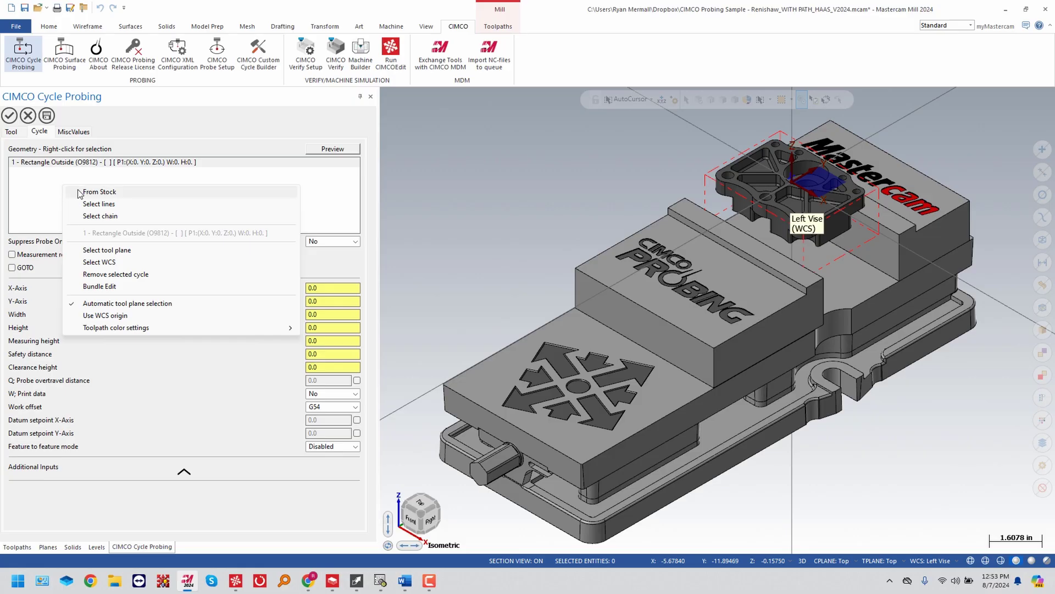
{"action": "left_click", "coordinate": [78, 192]}
{"action": "left_click", "coordinate": [115, 250]}
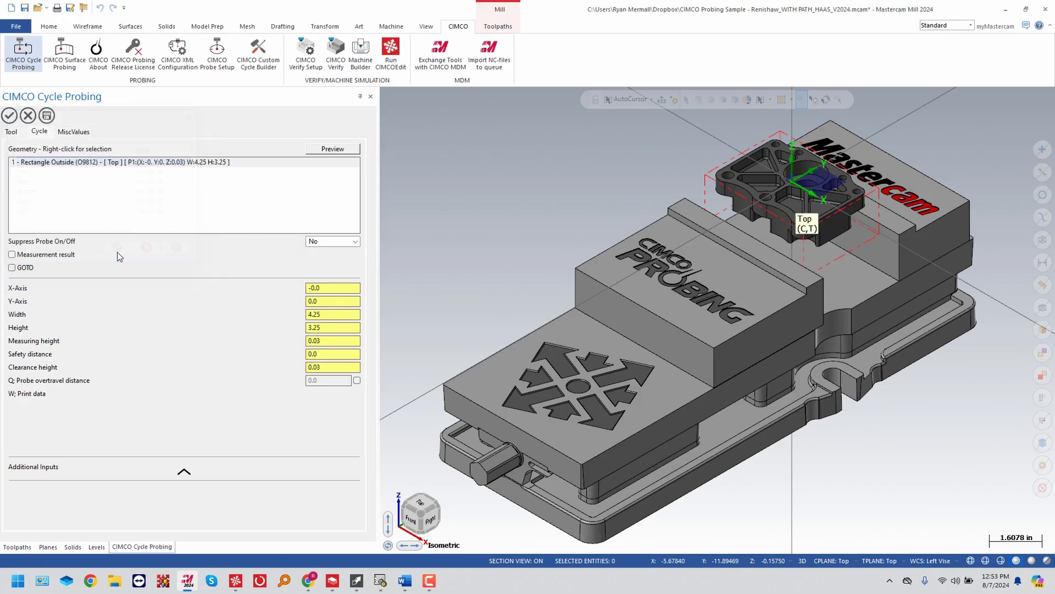
Set measuring height -0.25, safety 0.25, clearance 1.0, overtravel 0.125, and accept the cycle.
{"action": "double_click", "coordinate": [324, 340]}
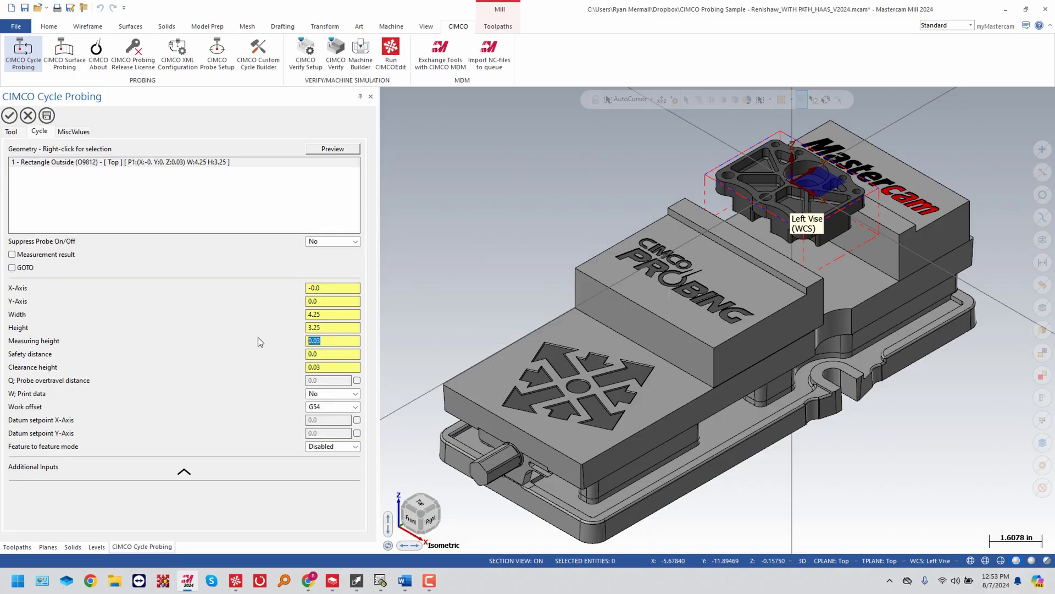
{"action": "type", "text": "-0.25"}
{"action": "key", "text": "Tab"}
{"action": "type", "text": "."}
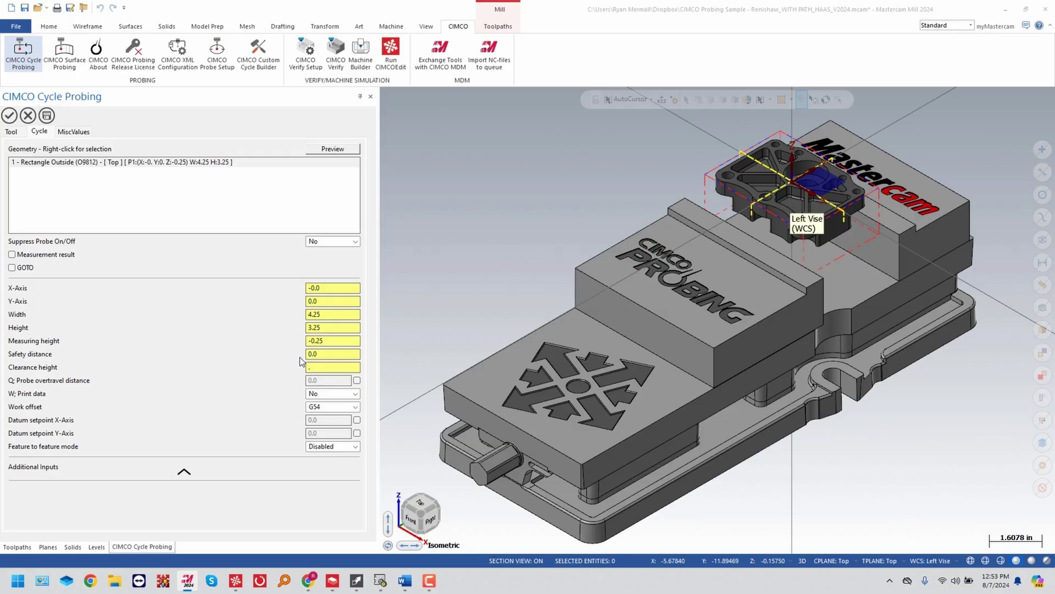
{"action": "key", "text": "ctrl+z"}
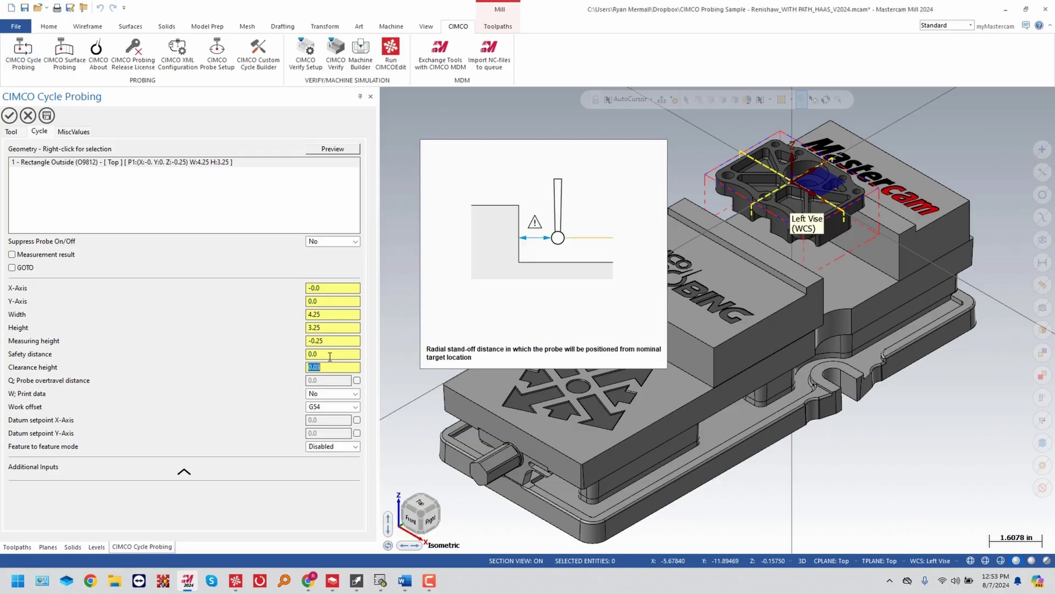
{"action": "type", "text": "0.25"}
{"action": "type", "text": "1.0"}
{"action": "left_click", "coordinate": [357, 380]}
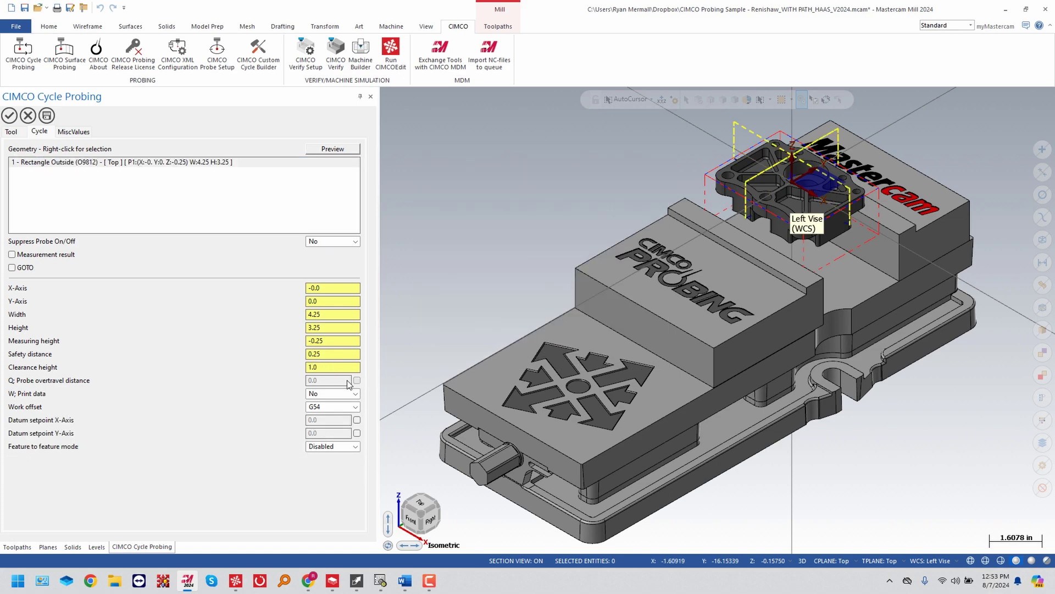
{"action": "double_click", "coordinate": [328, 379]}
{"action": "type", "text": ".12"}
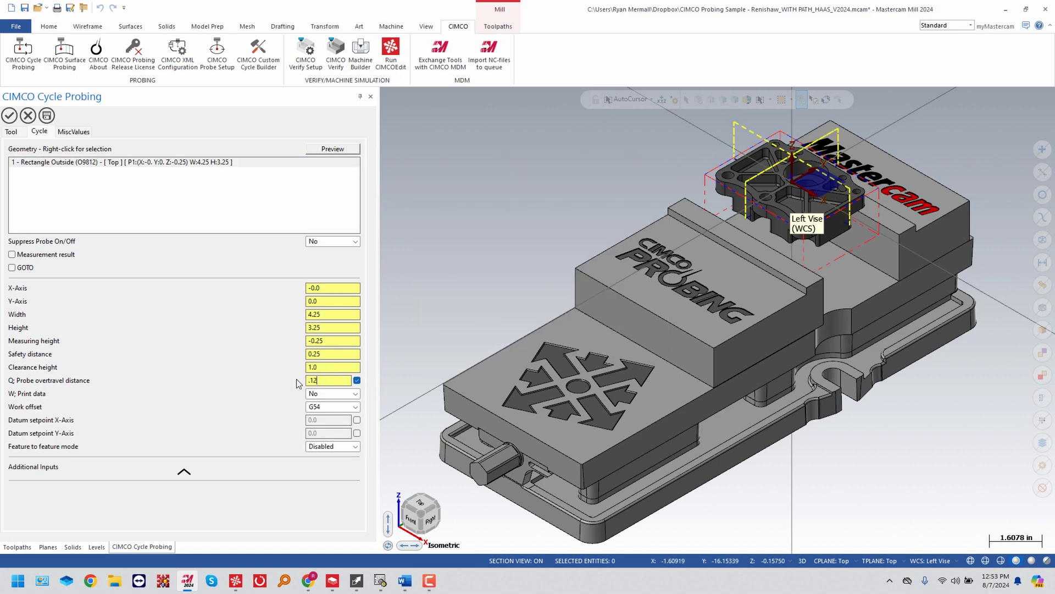
{"action": "type", "text": "5"}
{"action": "key", "text": "Return"}
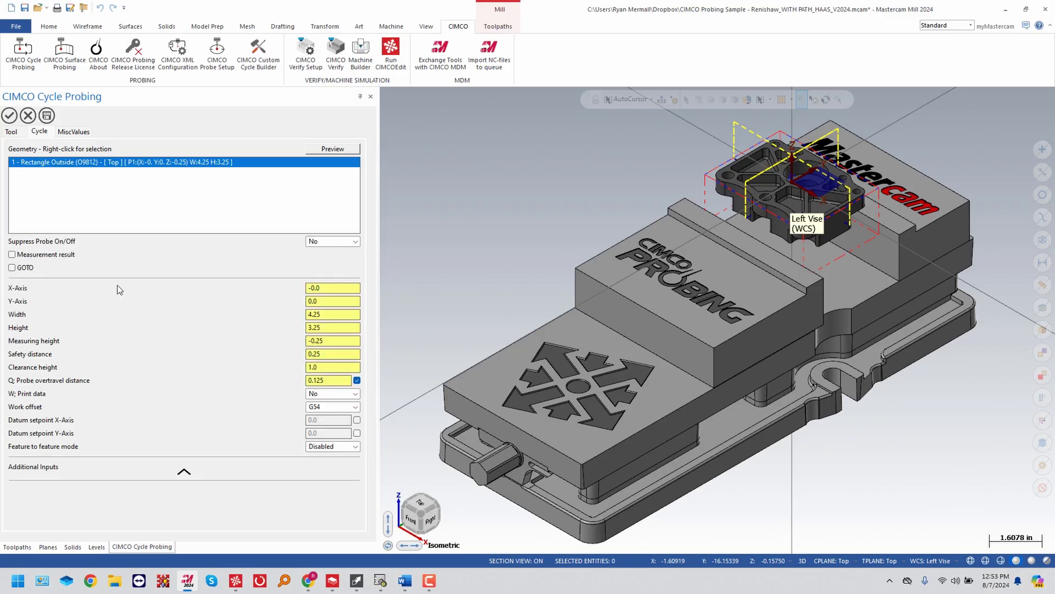
{"action": "left_click", "coordinate": [9, 115]}
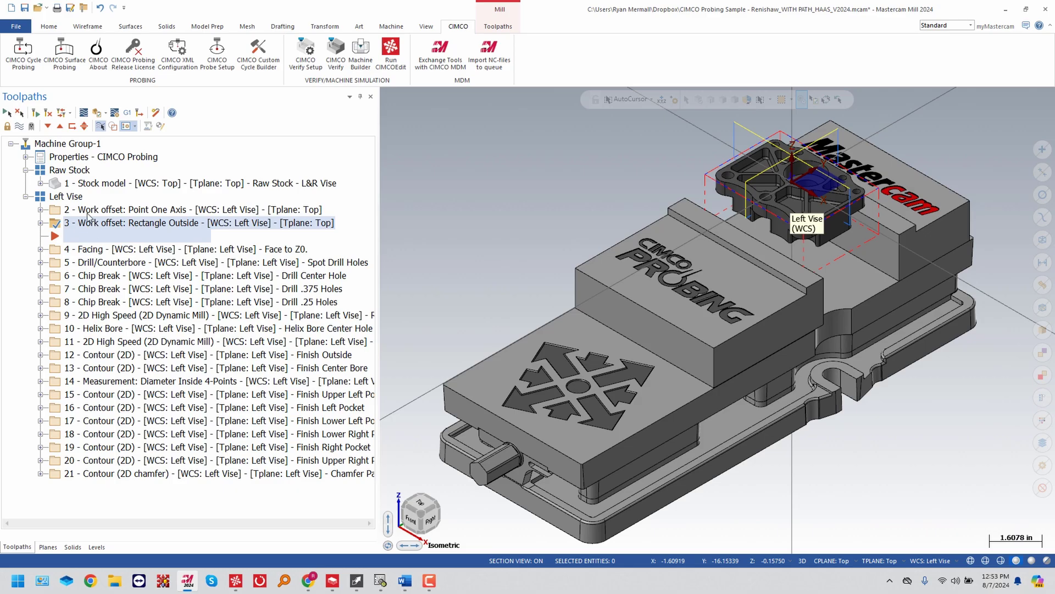
Backplot the two new work-offset probing operations, then post them to G-code.
{"action": "left_click", "coordinate": [87, 210], "text": "ctrl"}
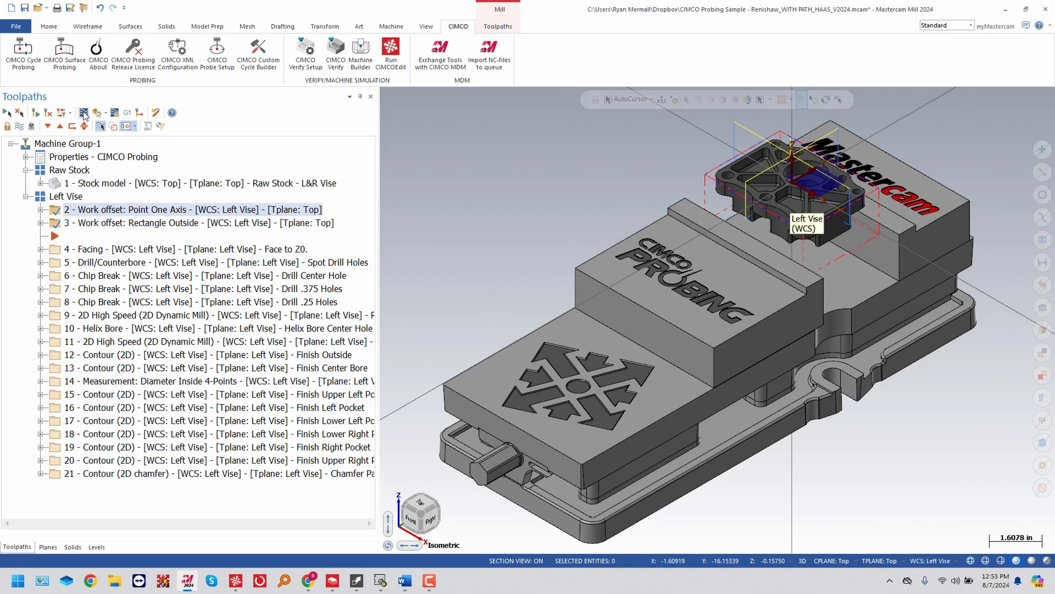
{"action": "left_click", "coordinate": [83, 113]}
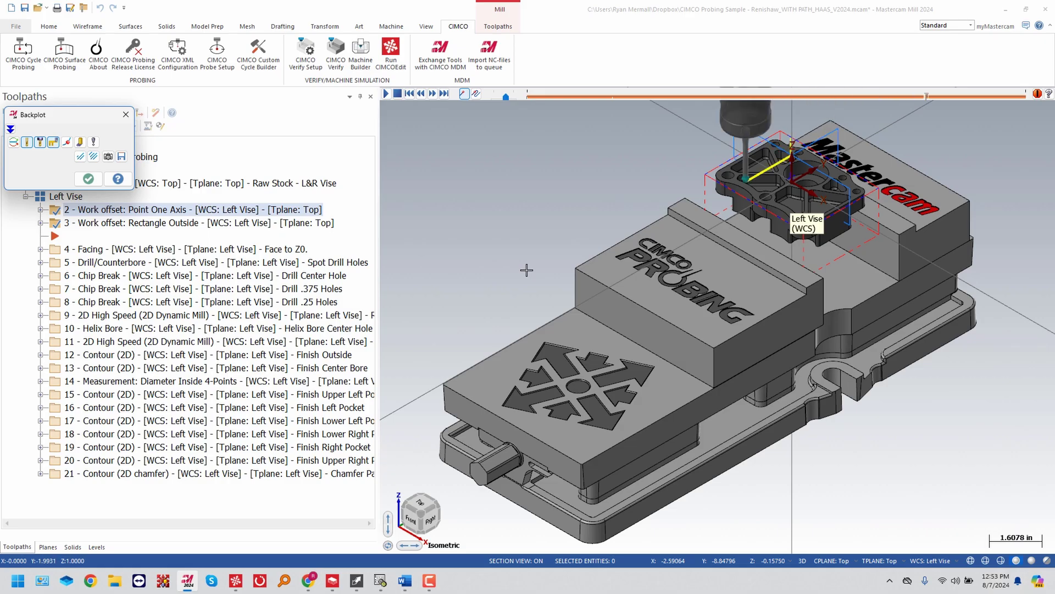
{"action": "left_click", "coordinate": [91, 179]}
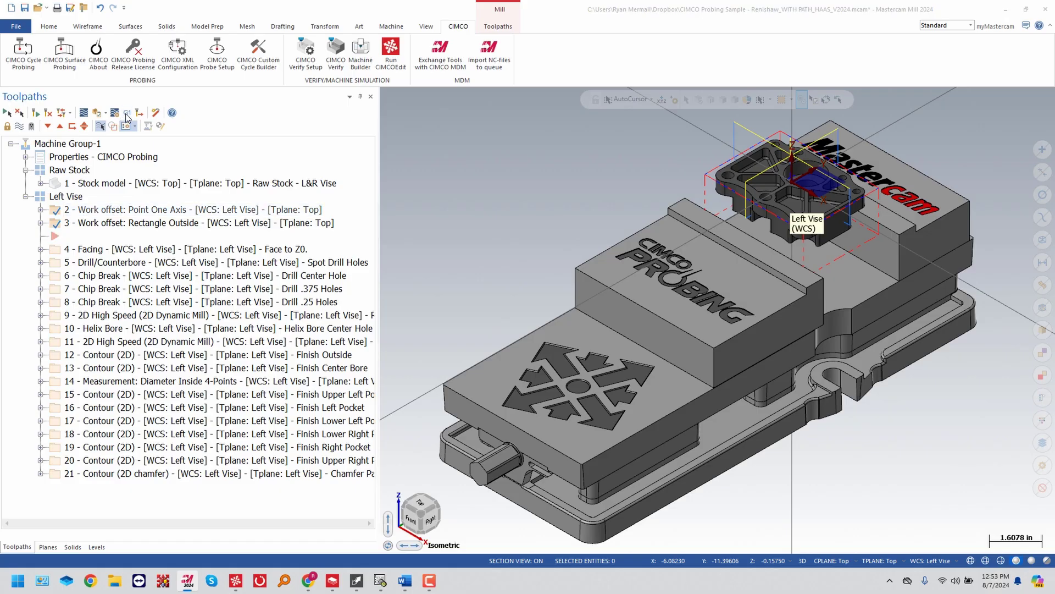
{"action": "left_click", "coordinate": [127, 115]}
{"action": "left_click", "coordinate": [72, 327]}
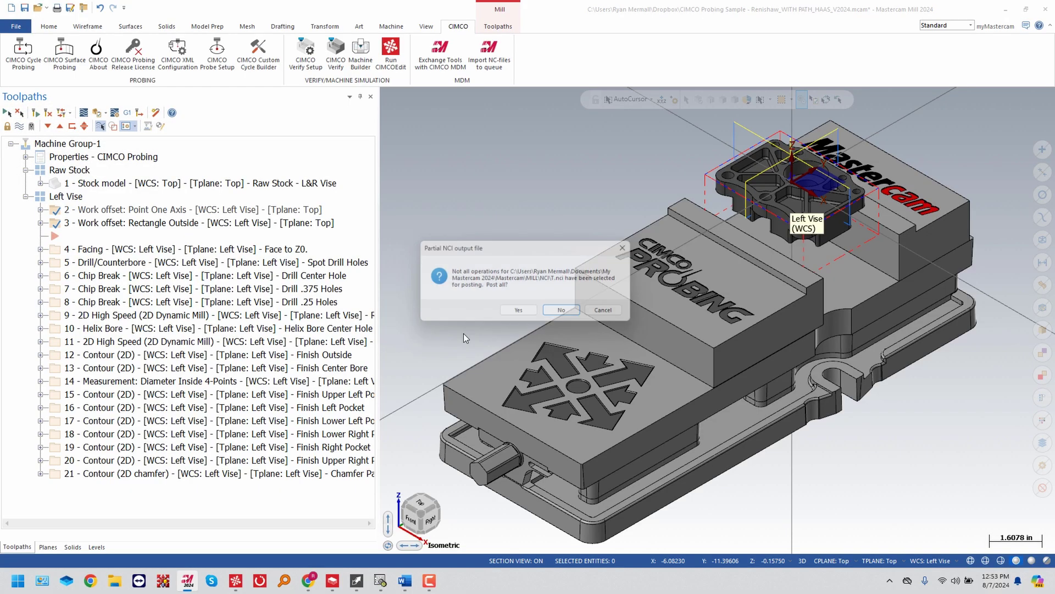
Answer the post-all prompt so the probing code posts to T.NC in CIMCO Edit.
{"action": "left_click", "coordinate": [520, 313]}
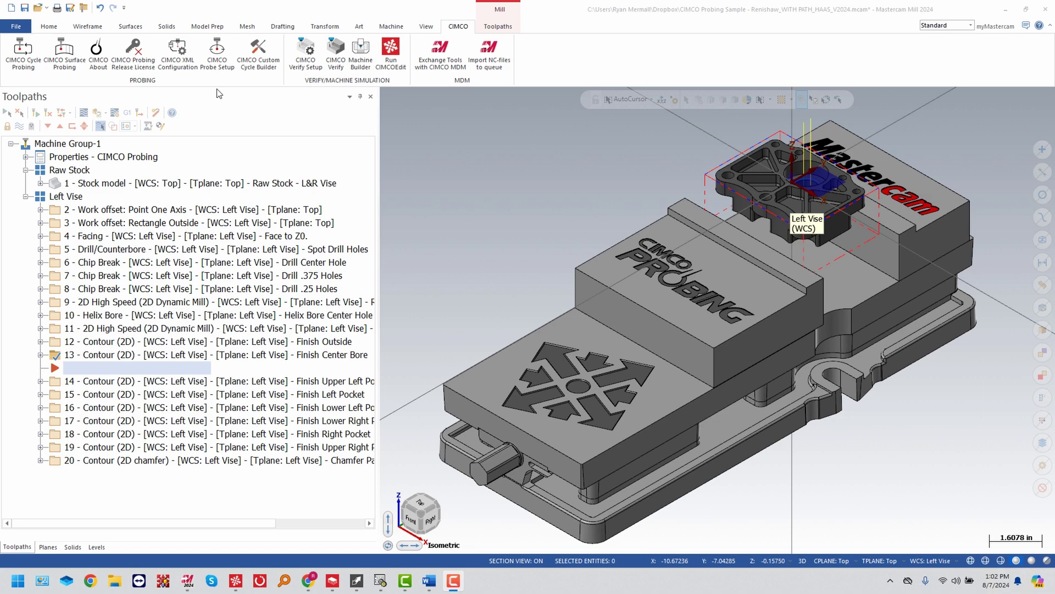
Start a Workpiece Inspection Diameter Inside 4-Points (O9814) cycle using SampleProbe.
{"action": "left_click", "coordinate": [26, 68]}
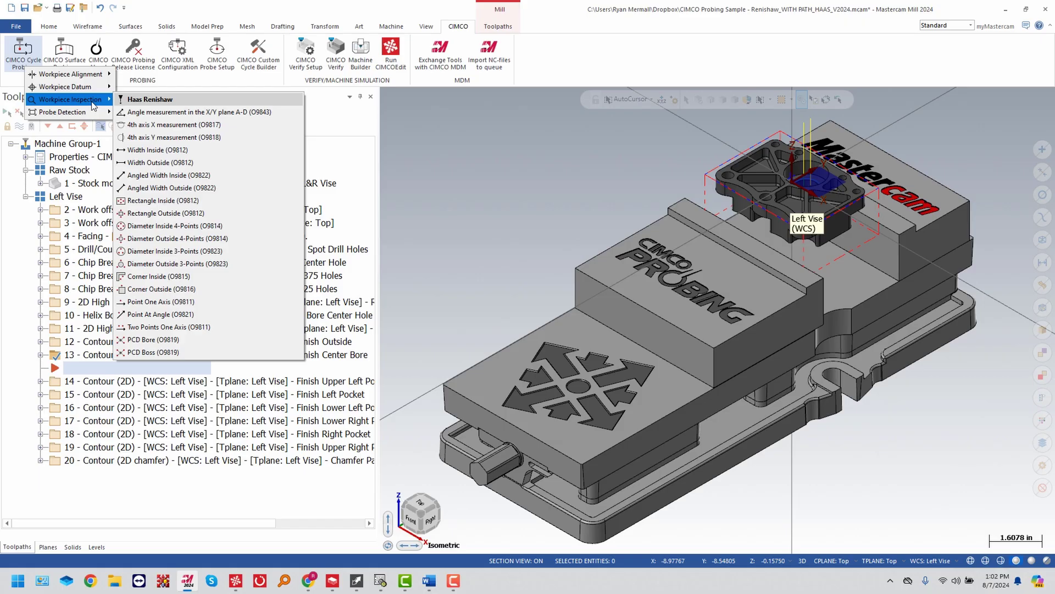
{"action": "mouse_move", "coordinate": [71, 99]}
{"action": "mouse_move", "coordinate": [174, 225]}
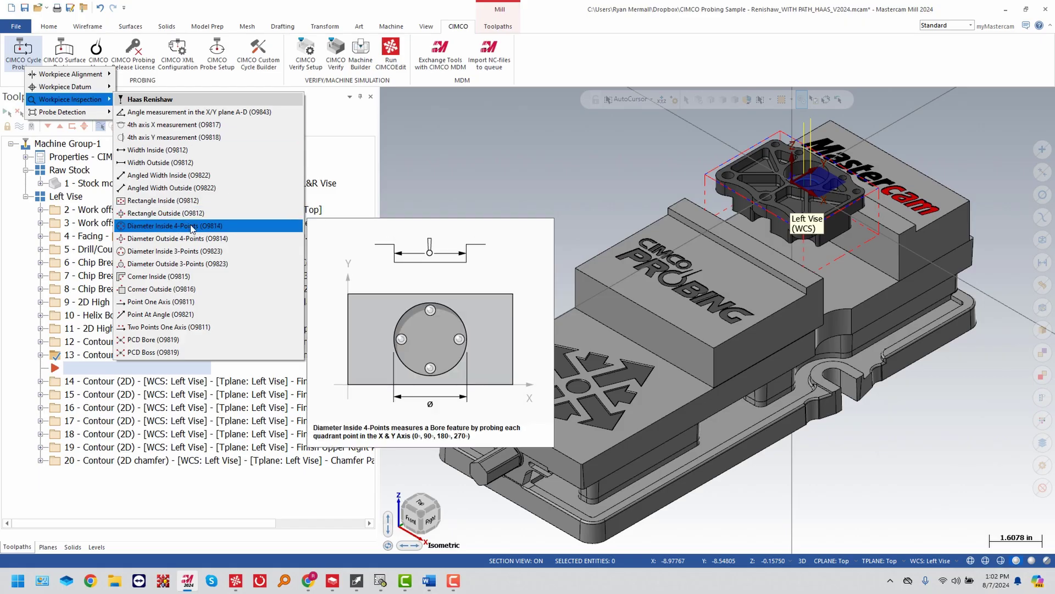
{"action": "left_click", "coordinate": [228, 226]}
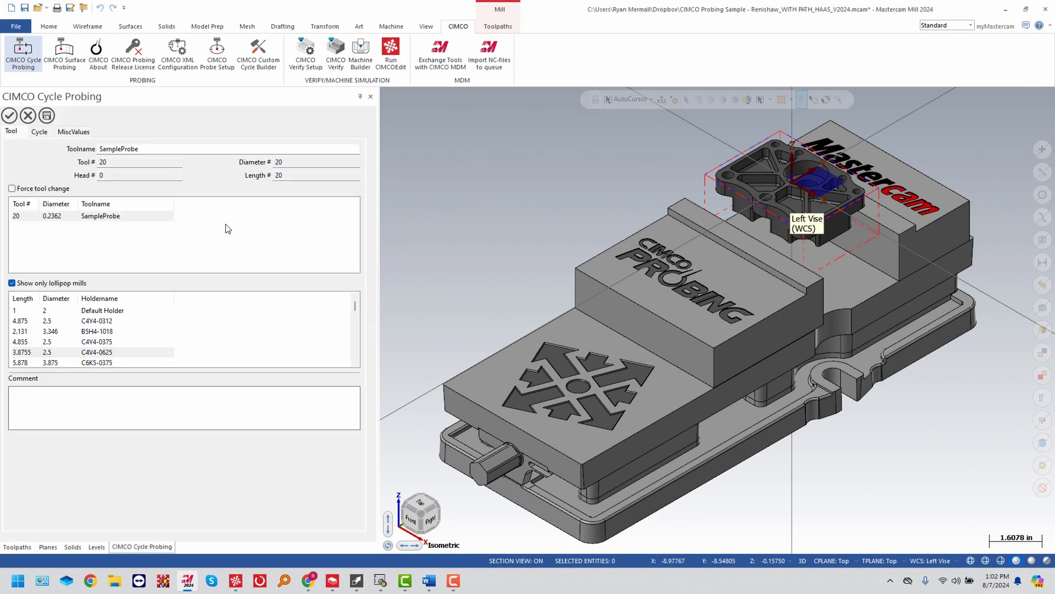
{"action": "left_click", "coordinate": [58, 217]}
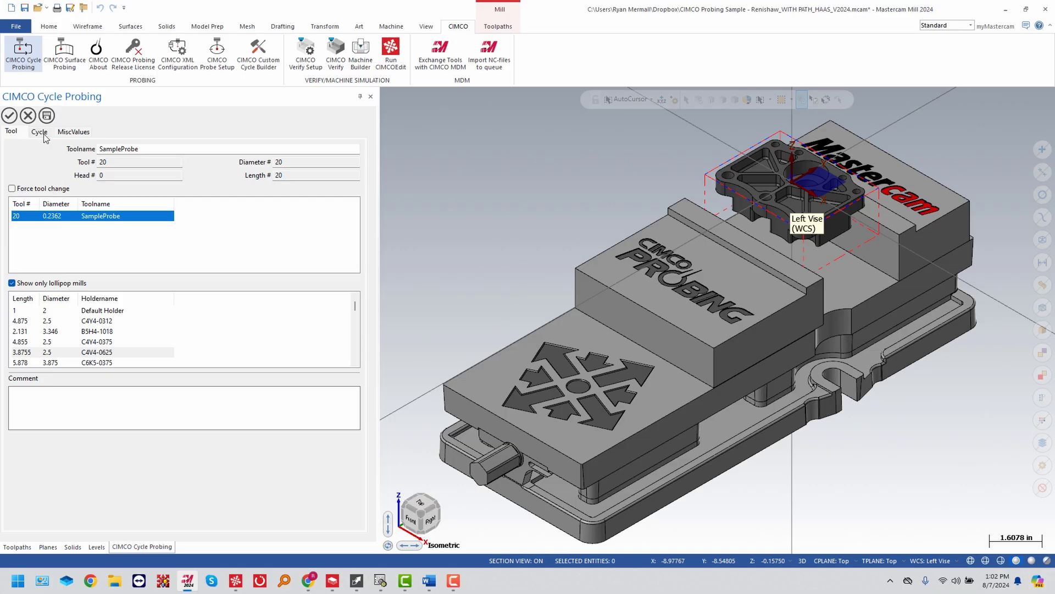
Target the 1.375 bore arc, measuring at -0.25 with 1.0 clearance, and enable If/Then conditions.
{"action": "left_click", "coordinate": [43, 133]}
{"action": "right_click", "coordinate": [51, 191]}
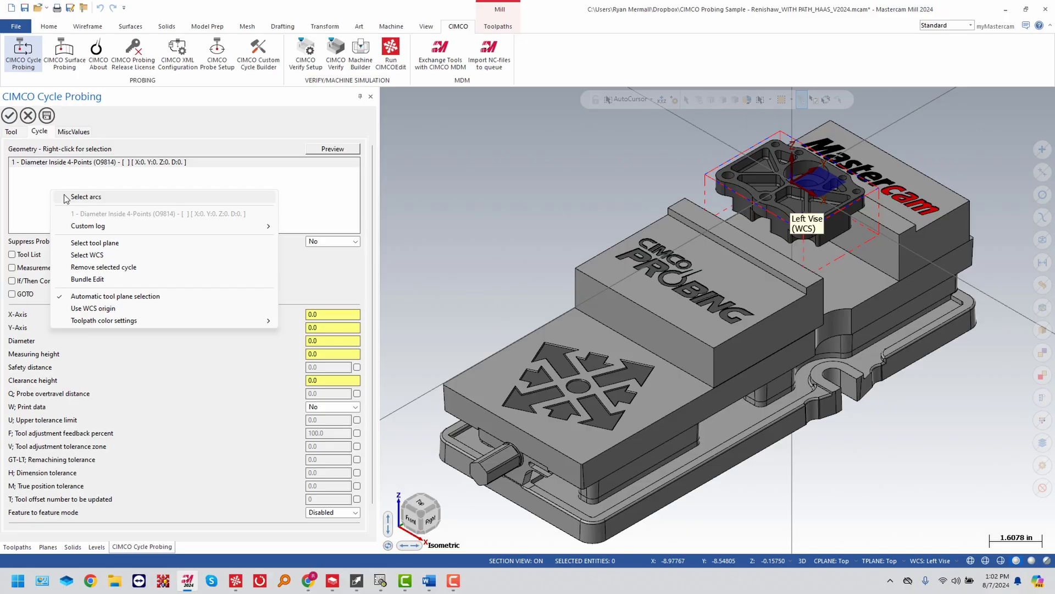
{"action": "left_click", "coordinate": [66, 197]}
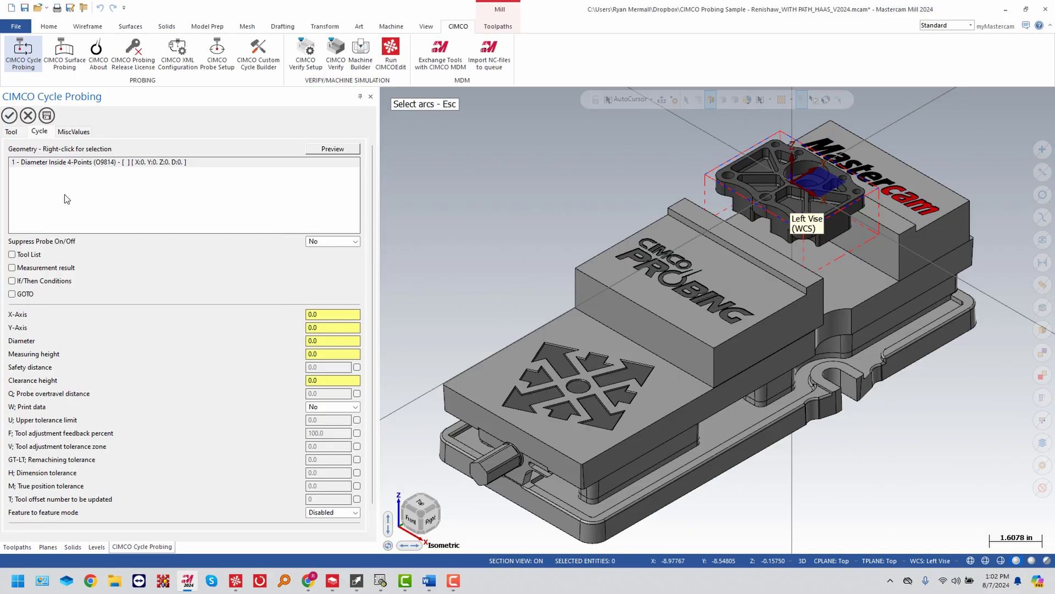
{"action": "left_click", "coordinate": [817, 162]}
{"action": "left_click", "coordinate": [326, 354]}
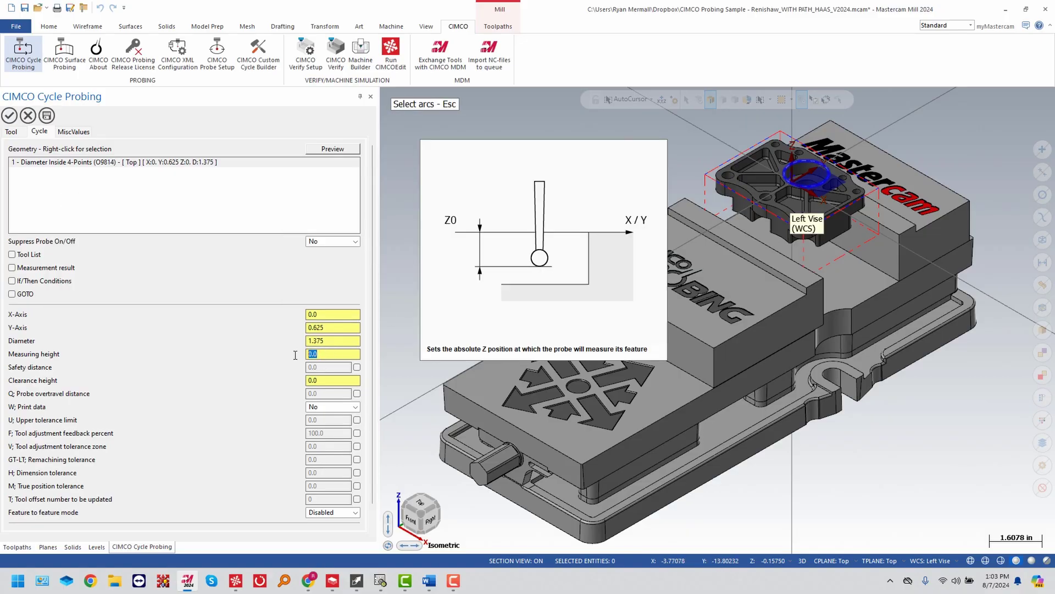
{"action": "type", "text": "-0.25"}
{"action": "key", "text": "Tab"}
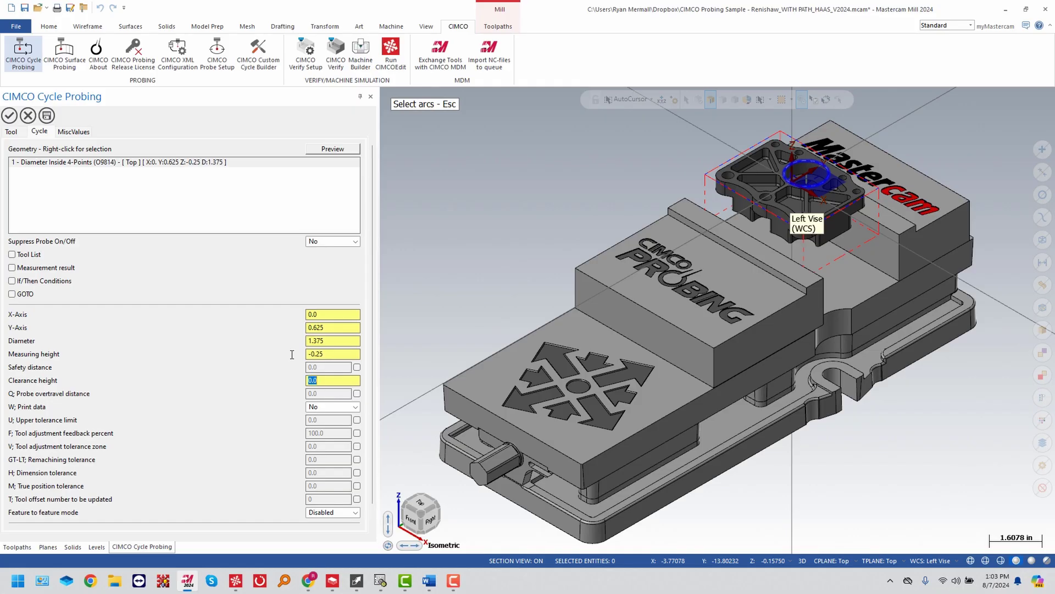
{"action": "type", "text": "1.0"}
{"action": "key", "text": "Tab"}
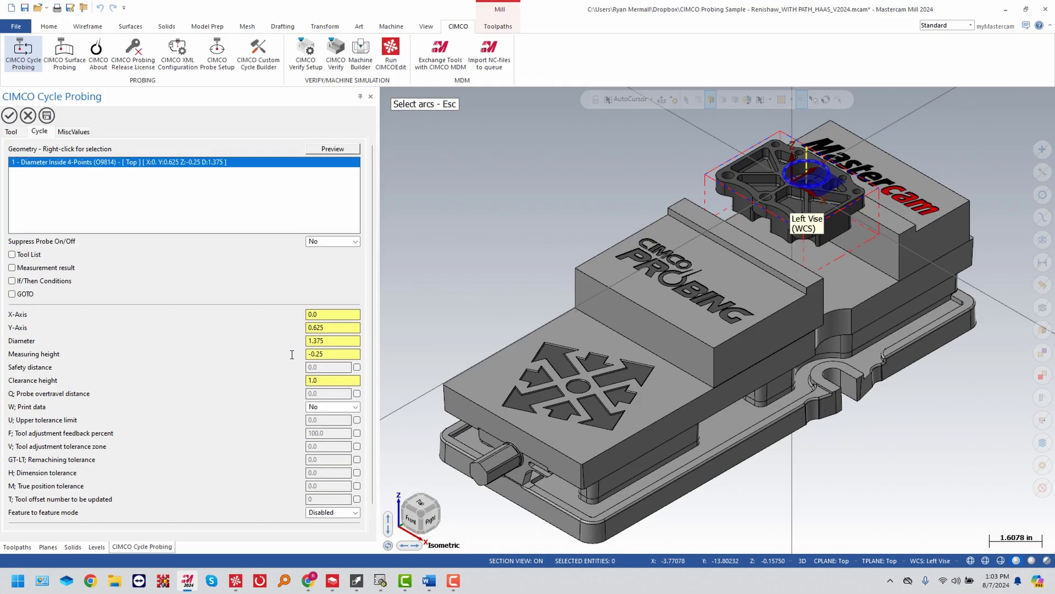
{"action": "left_click", "coordinate": [45, 284]}
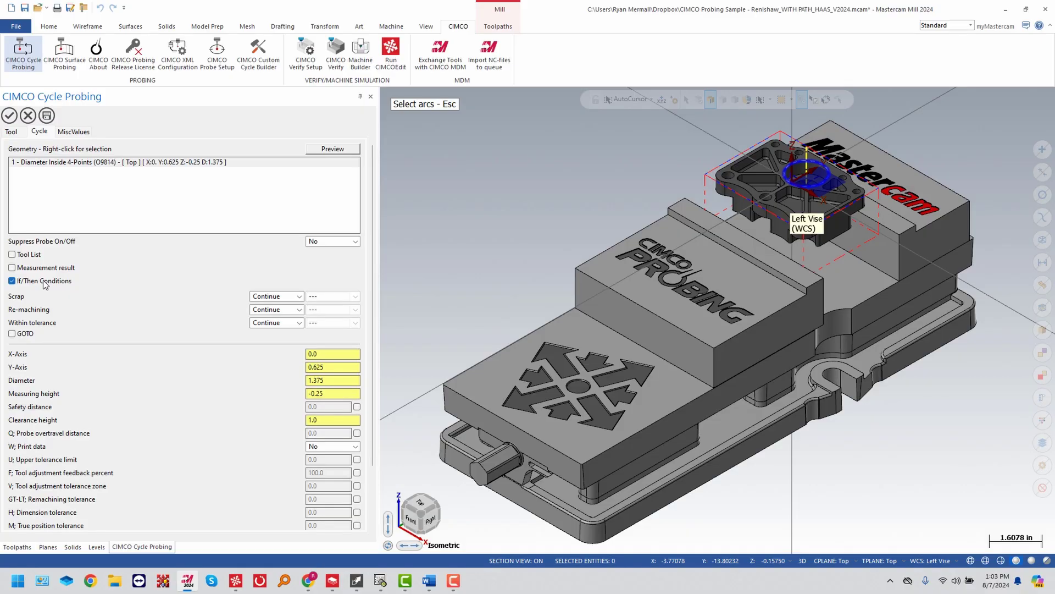
Set the Scrap outcome to a manual entry raising the 'BORE TOO LARGE' alarm.
{"action": "left_click", "coordinate": [289, 297]}
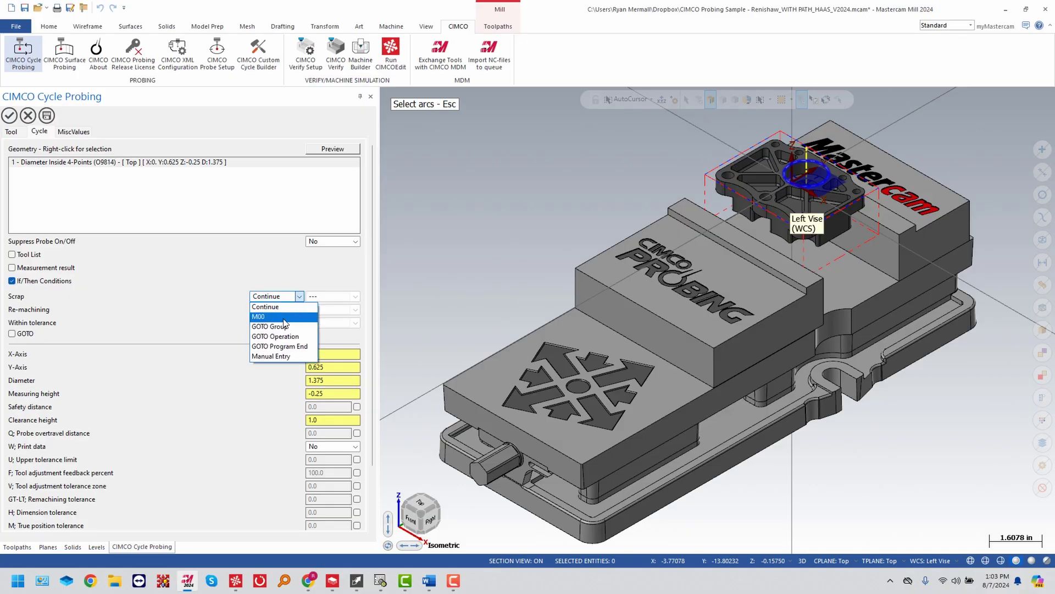
{"action": "left_click", "coordinate": [286, 356]}
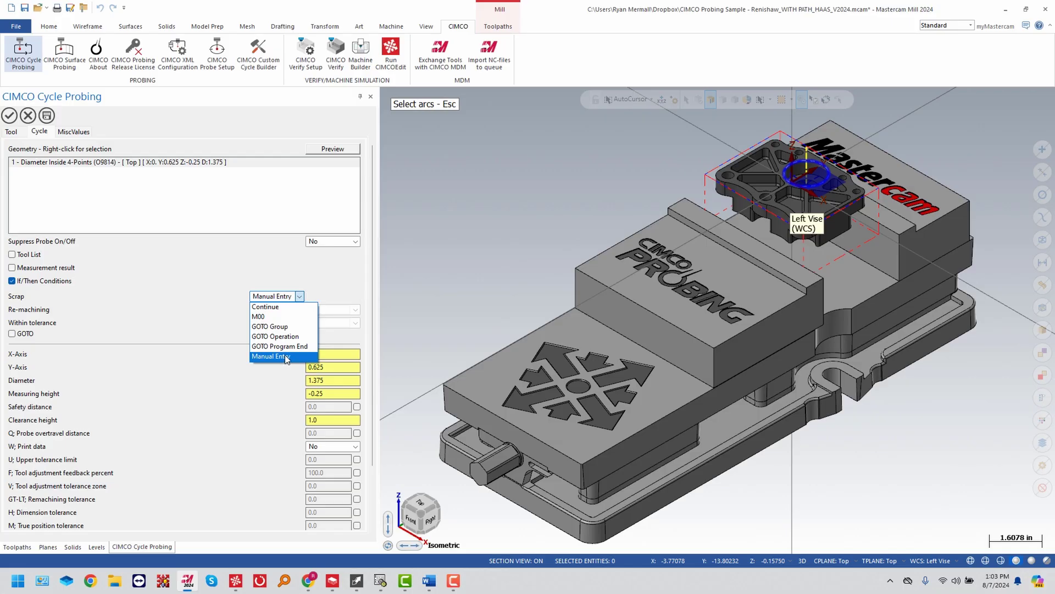
{"action": "left_click", "coordinate": [333, 298]}
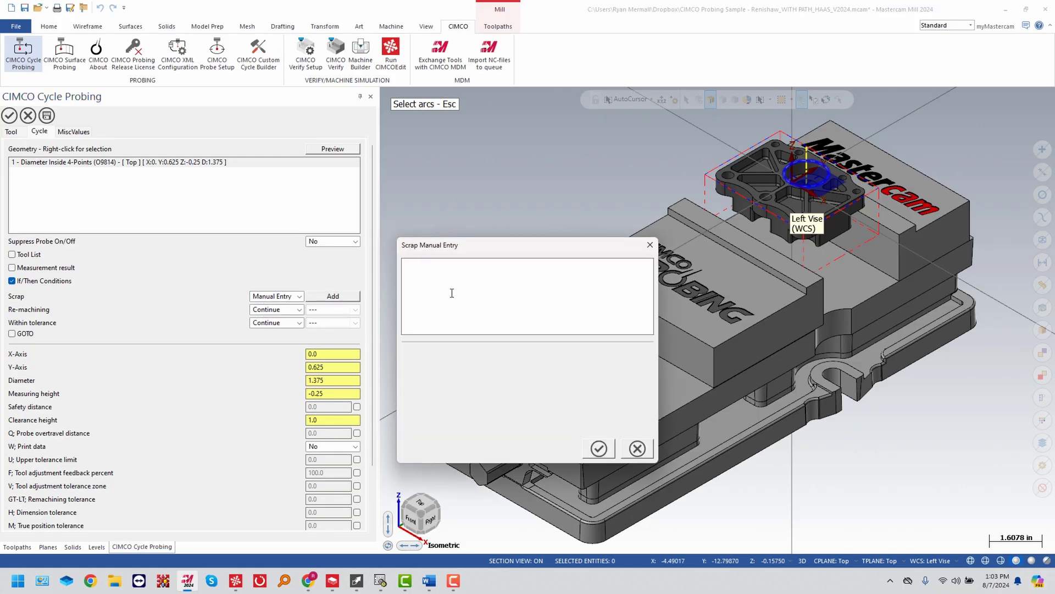
{"action": "type", "text": "#3000 "}
{"action": "type", "text": "= 1 ("}
{"action": "type", "text": "BORE T"}
{"action": "type", "text": "OO LARGE)"}
{"action": "left_click", "coordinate": [598, 448]}
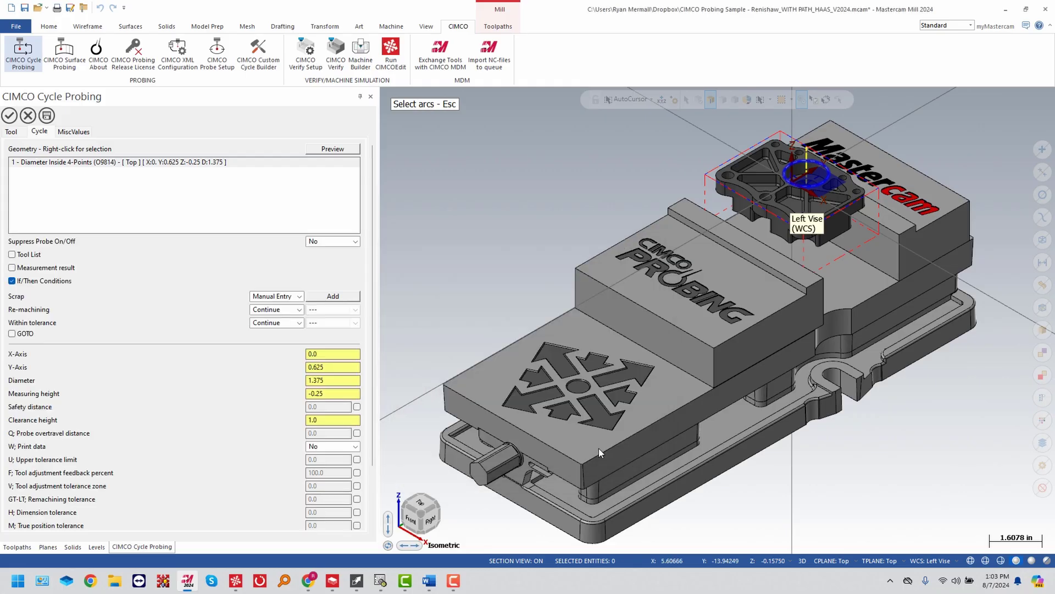
Set Re-machining to GOTO operation 13, Contour Finish Center Bore.
{"action": "left_click", "coordinate": [292, 310]}
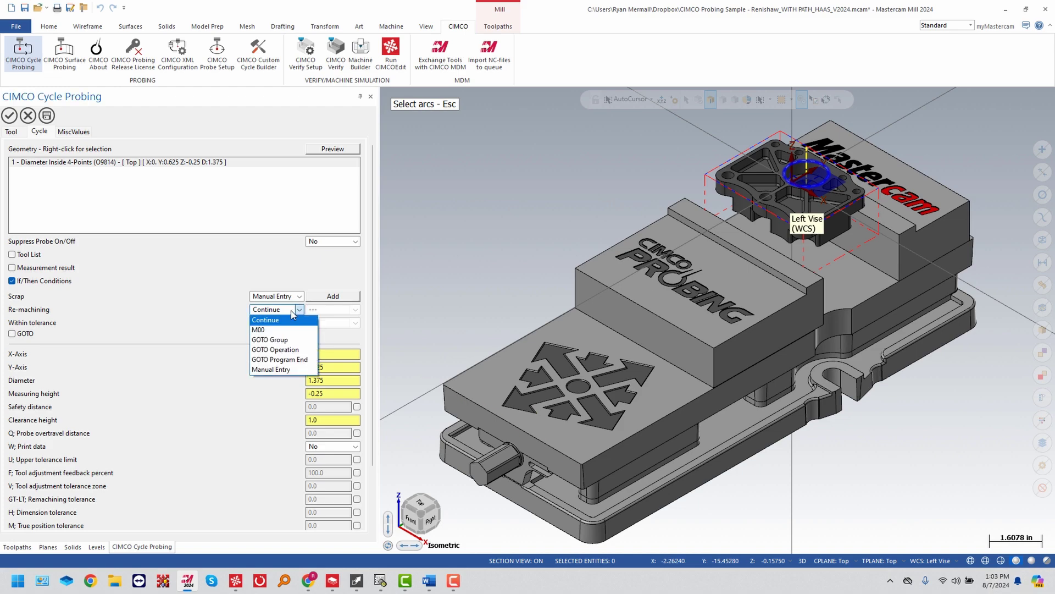
{"action": "left_click", "coordinate": [300, 350]}
{"action": "left_click", "coordinate": [328, 309]}
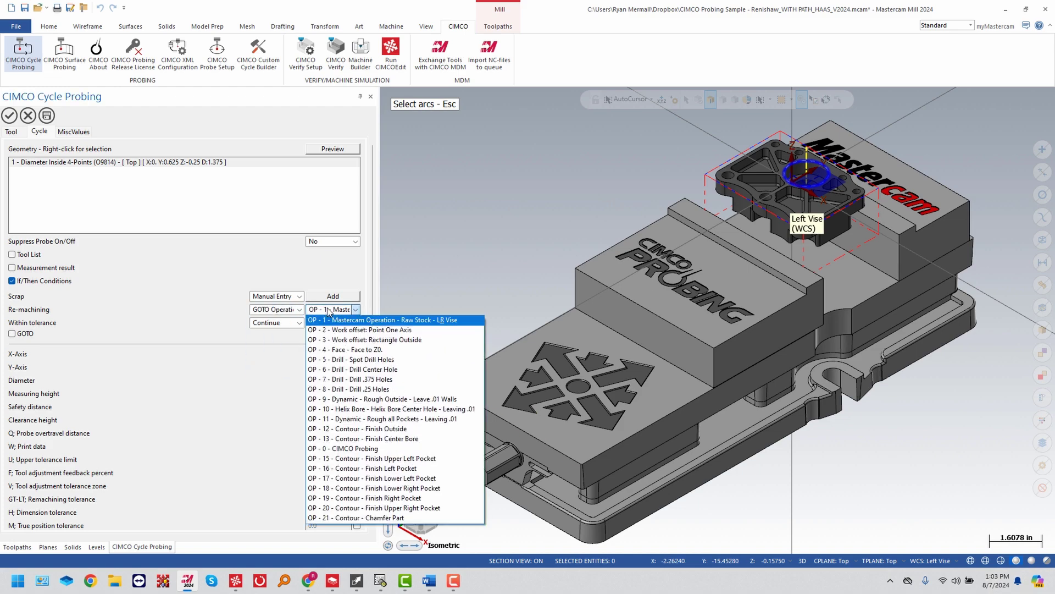
{"action": "left_click", "coordinate": [353, 439]}
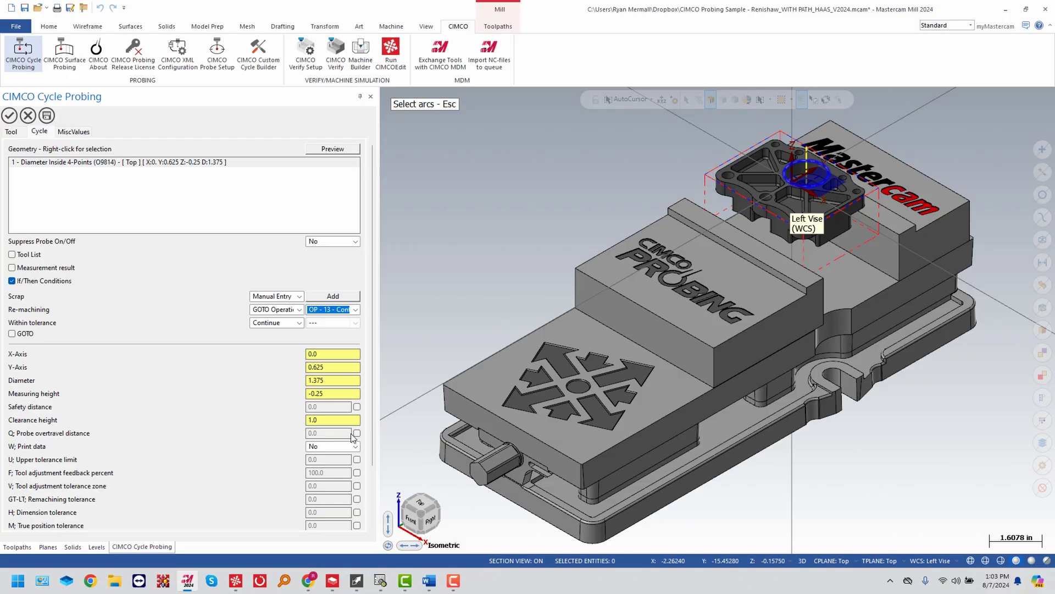
Enable automatic tool offset, 0.003 remachining tolerance and 0.0002 adjustment zone.
{"action": "scroll", "coordinate": [370, 450], "scroll_direction": "down", "scroll_amount": 2}
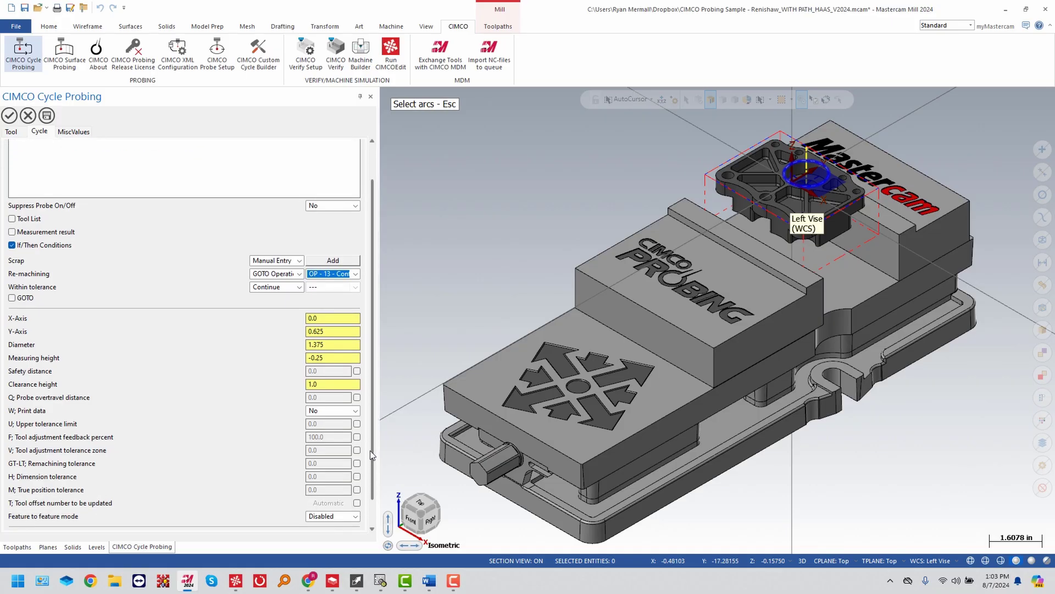
{"action": "left_click", "coordinate": [357, 478]}
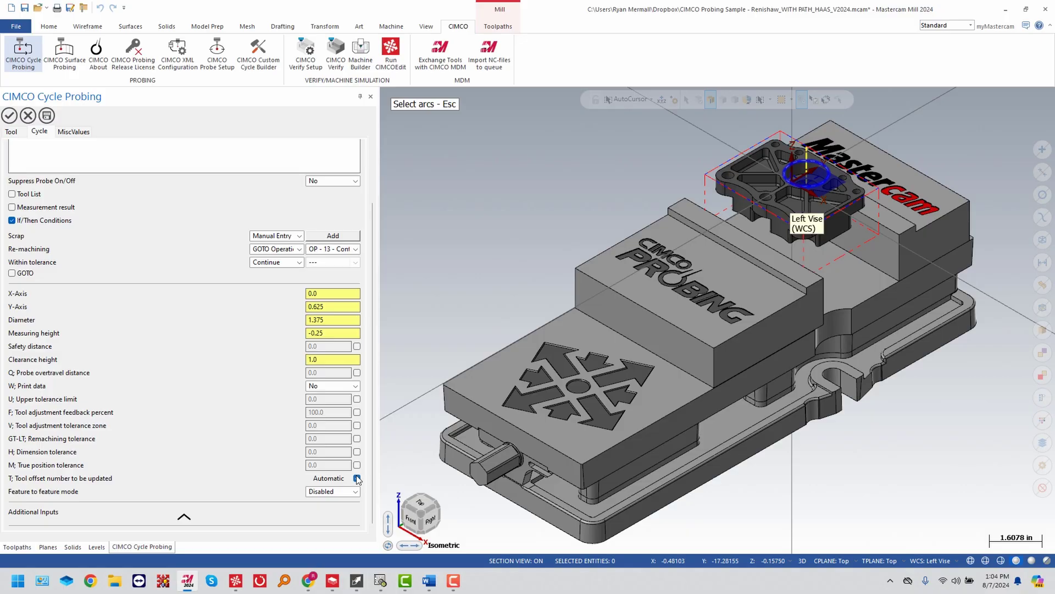
{"action": "left_click", "coordinate": [357, 439]}
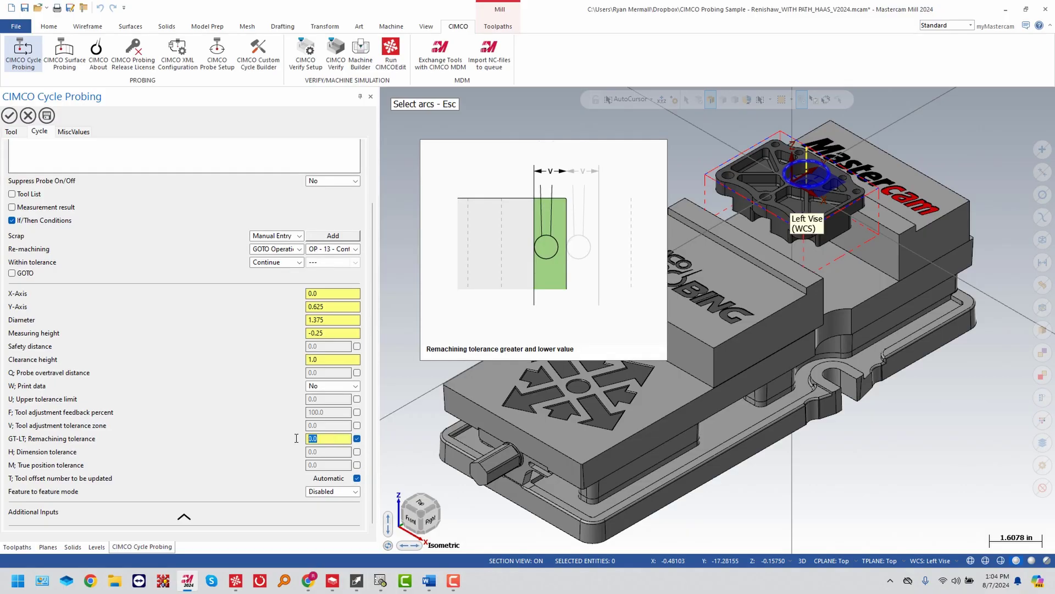
{"action": "type", "text": "3"}
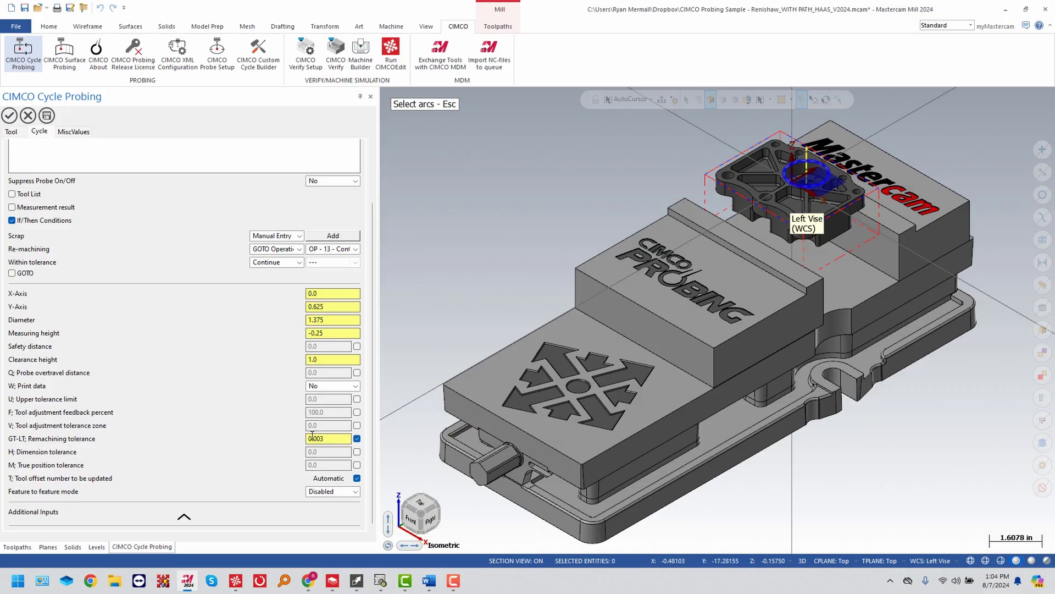
{"action": "left_click", "coordinate": [357, 426]}
{"action": "type", "text": ".0002"}
{"action": "key", "text": "Tab"}
Set tool adjustment feedback to 60 percent and the upper tolerance limit to 0.01.
{"action": "left_click", "coordinate": [358, 412]}
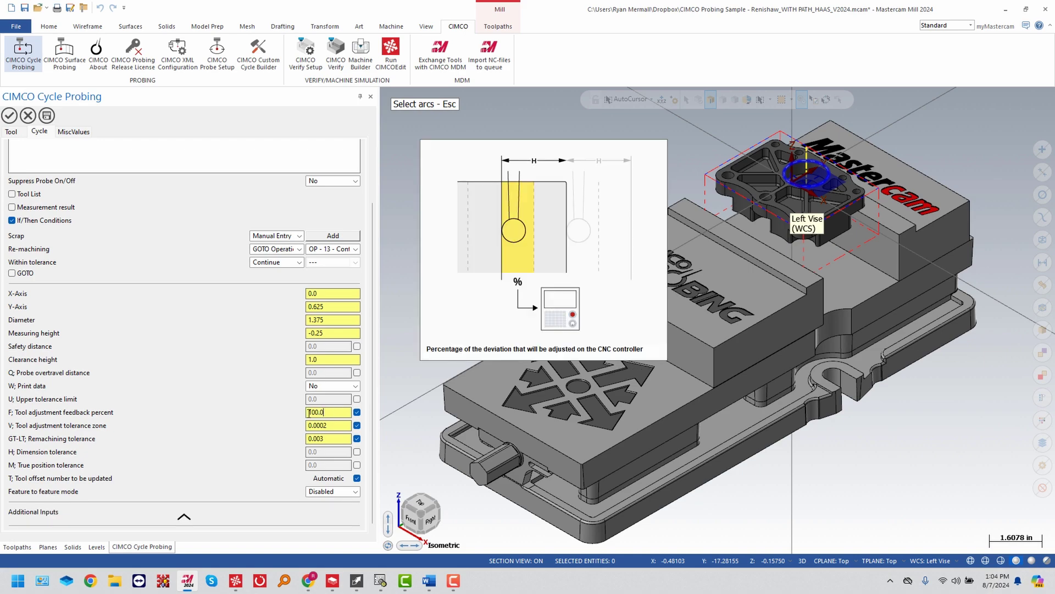
{"action": "left_click", "coordinate": [309, 413]}
{"action": "type", "text": "60"}
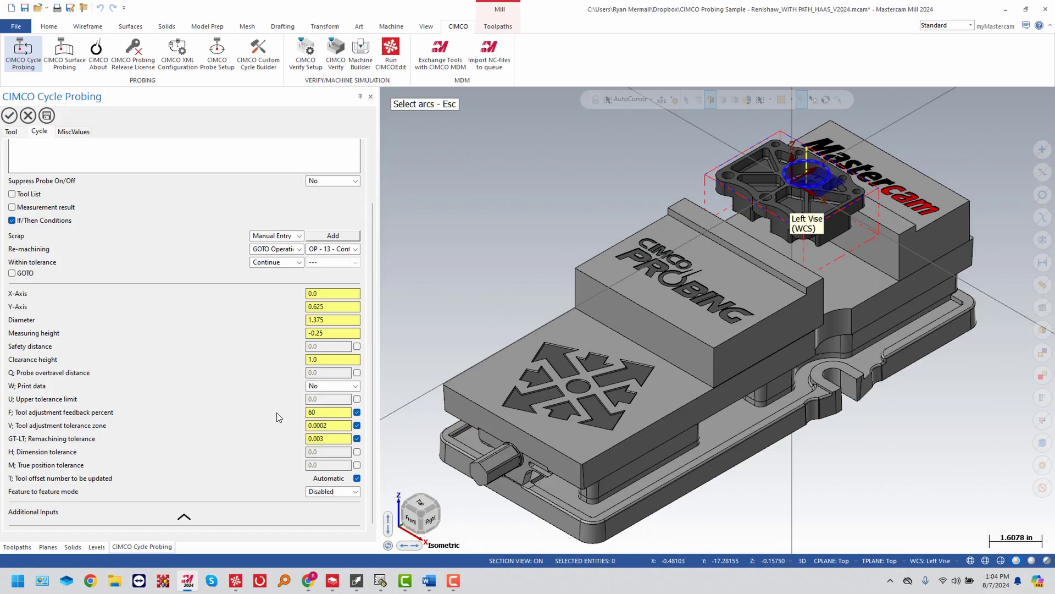
{"action": "key", "text": "Tab"}
{"action": "left_click", "coordinate": [357, 399]}
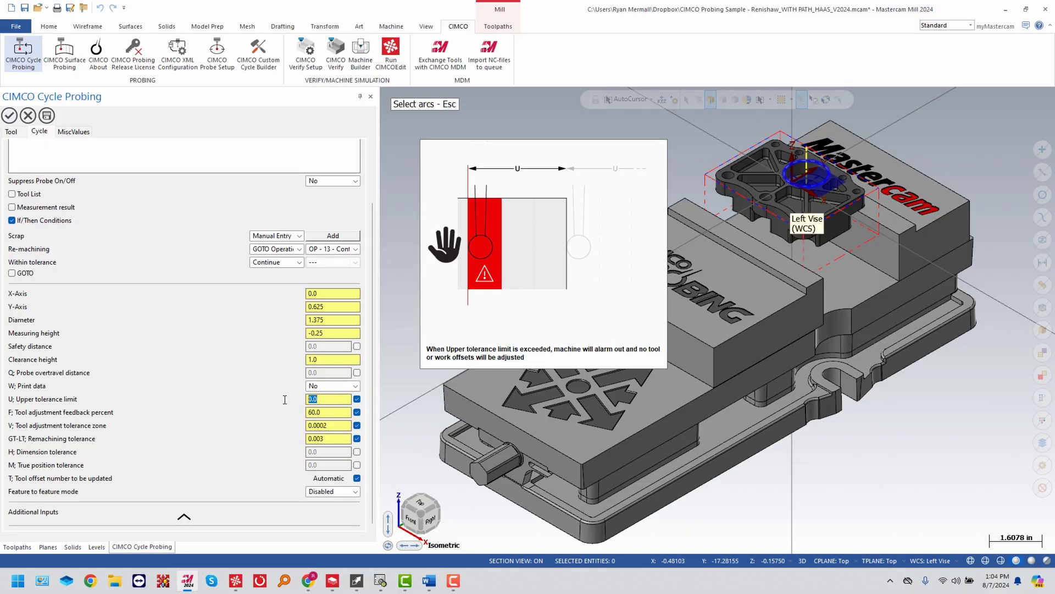
{"action": "type", "text": ".01"}
{"action": "key", "text": "Tab"}
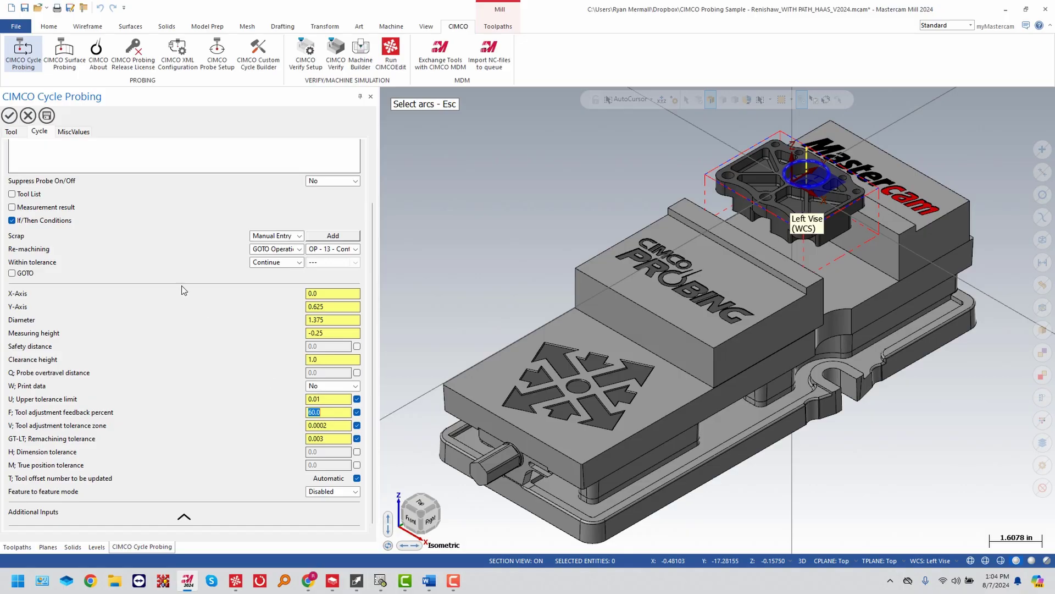
Create the Diameter Inside measurement operation and backplot its probe motion.
{"action": "left_click", "coordinate": [8, 116]}
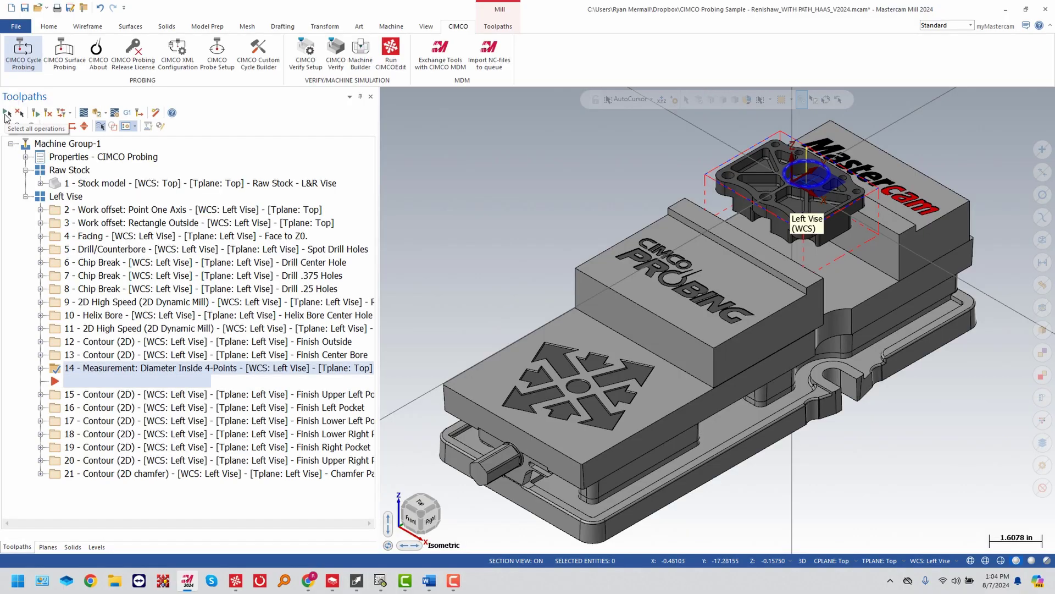
{"action": "left_click", "coordinate": [82, 115]}
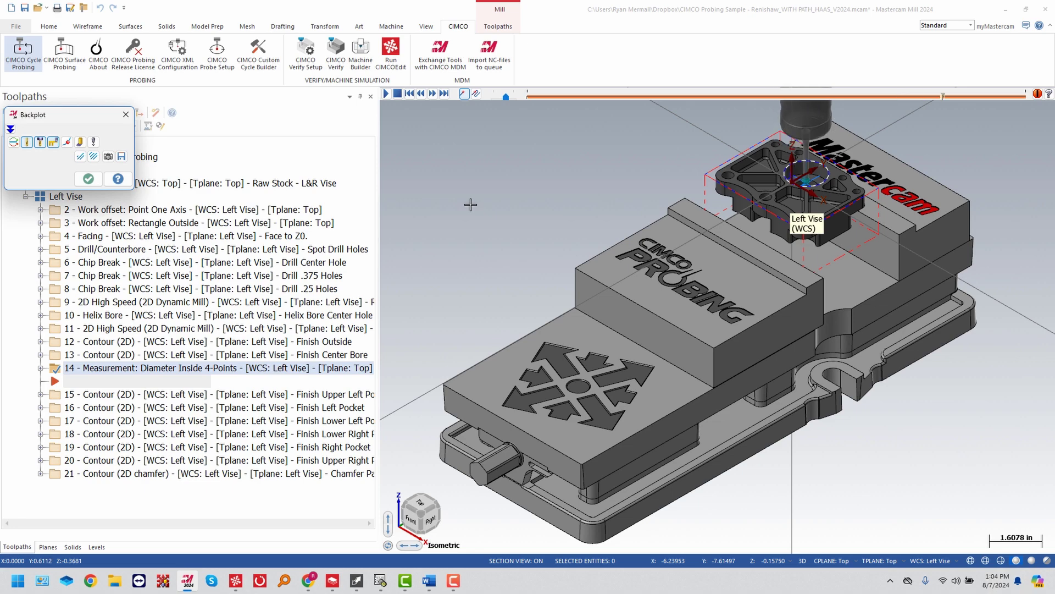
{"action": "key", "text": "Escape"}
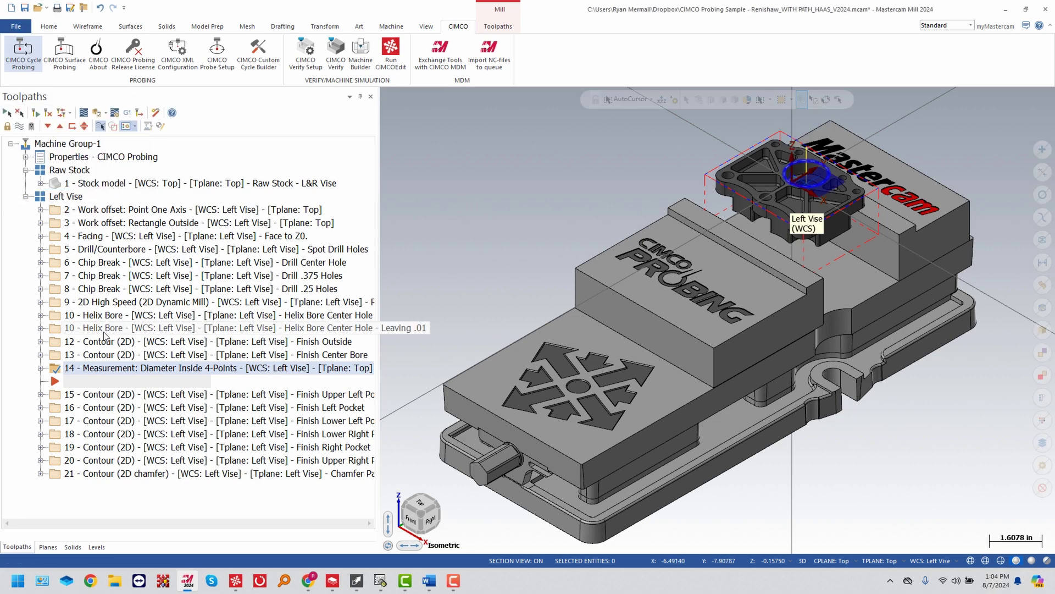
Post only operations 13 and 14 to G-code.
{"action": "left_click", "coordinate": [116, 355], "text": "ctrl"}
{"action": "left_click", "coordinate": [126, 114]}
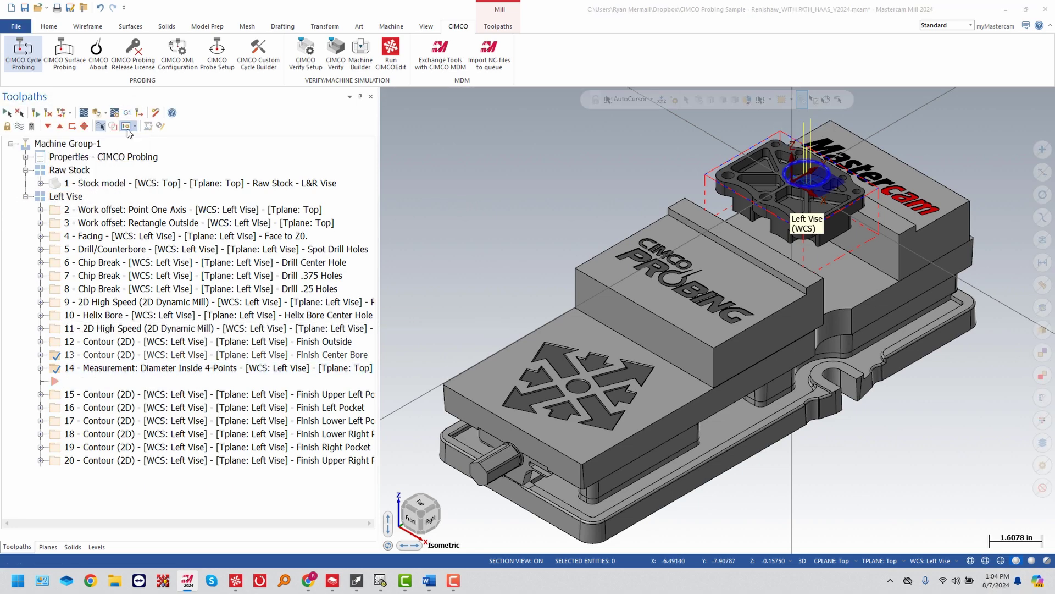
{"action": "left_click", "coordinate": [77, 330]}
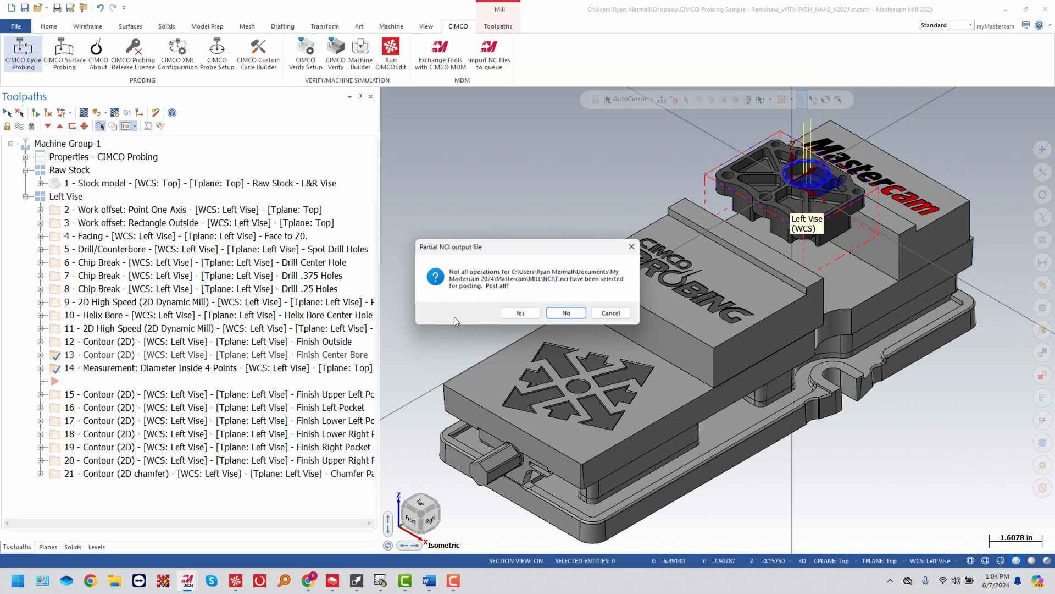
{"action": "left_click", "coordinate": [561, 313]}
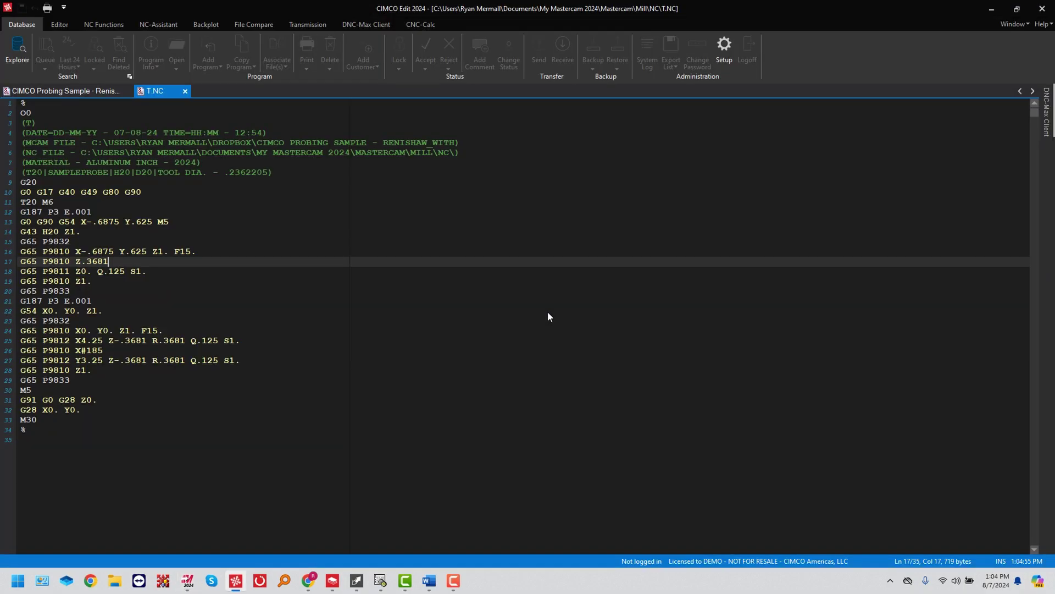
Reload the updated T.NC and review the N1999000 restart label and IF/GOTO tolerance branches.
{"action": "left_click", "coordinate": [557, 322]}
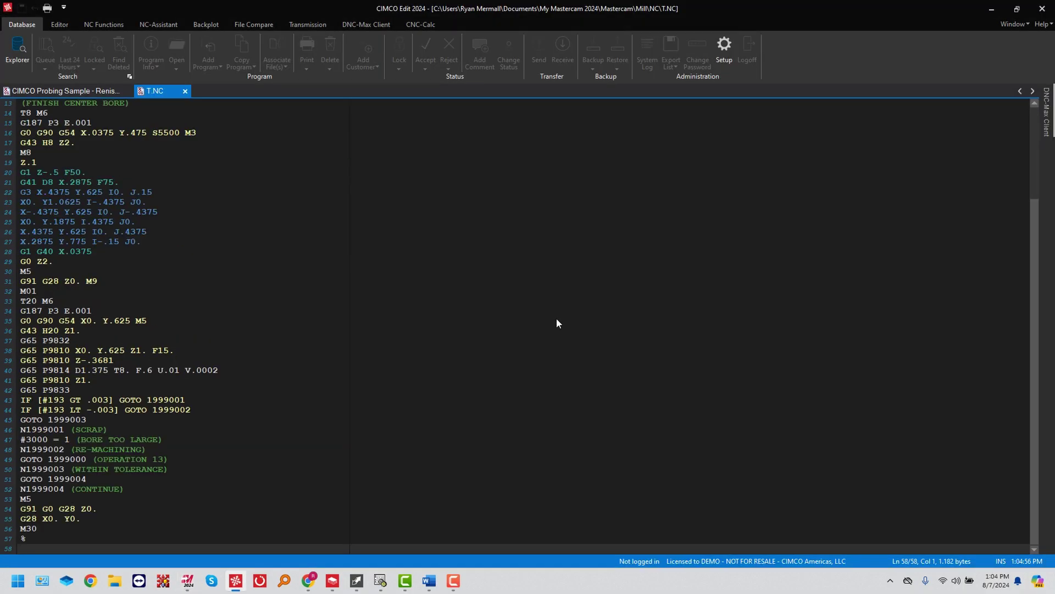
{"action": "scroll", "coordinate": [170, 298], "scroll_direction": "up", "scroll_amount": 4}
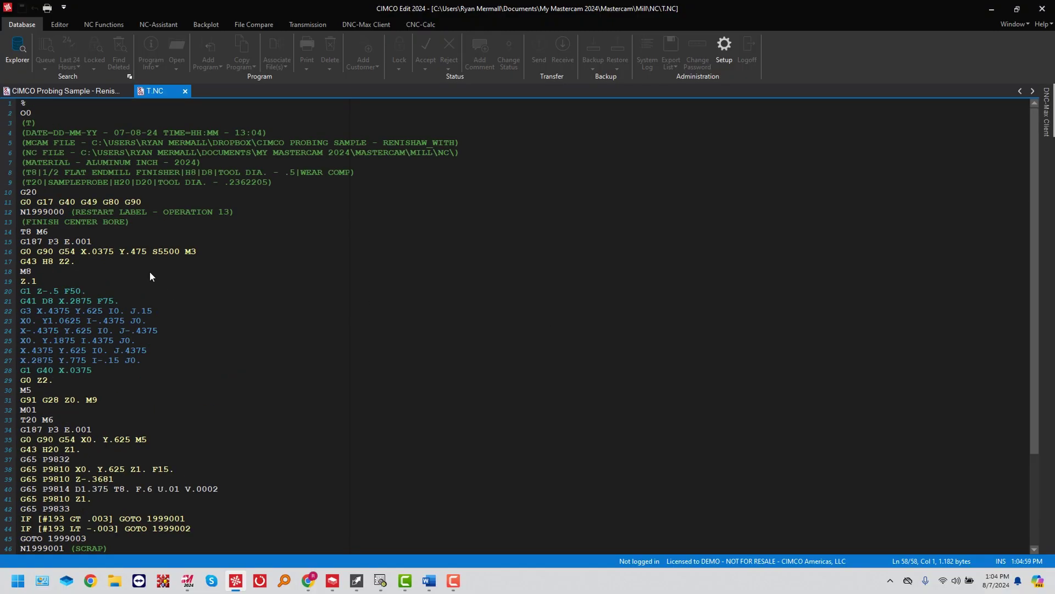
{"action": "left_click_drag", "start_coordinate": [19, 213], "coordinate": [276, 216]}
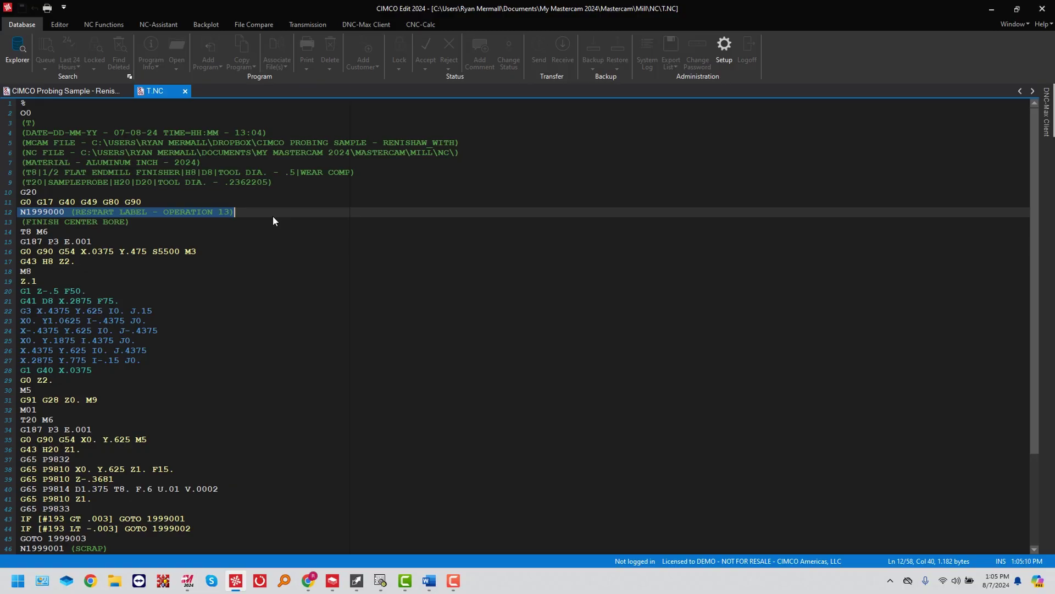
{"action": "scroll", "coordinate": [273, 218], "scroll_direction": "down", "scroll_amount": 3}
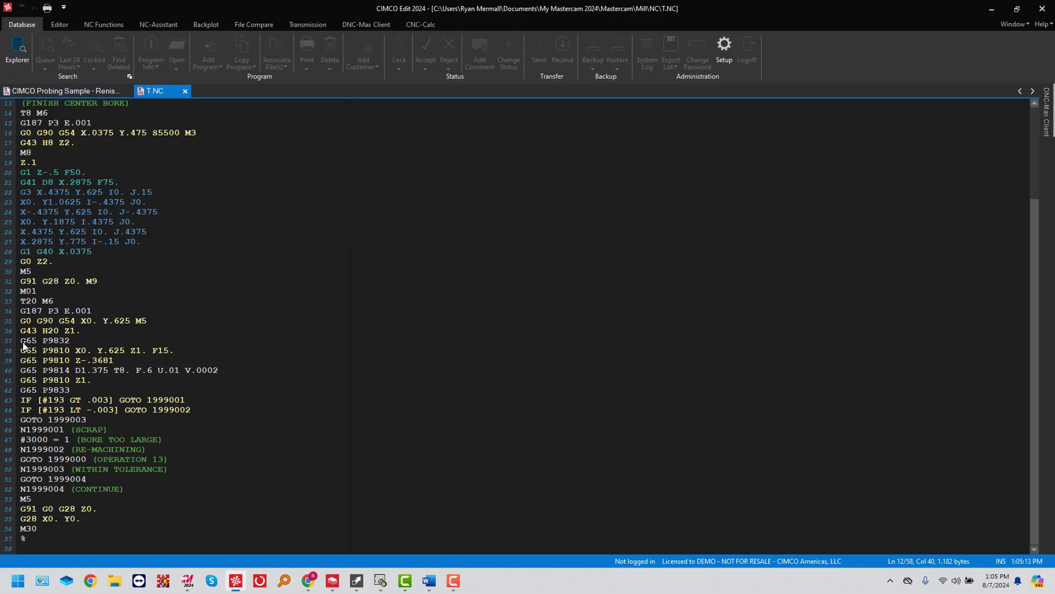